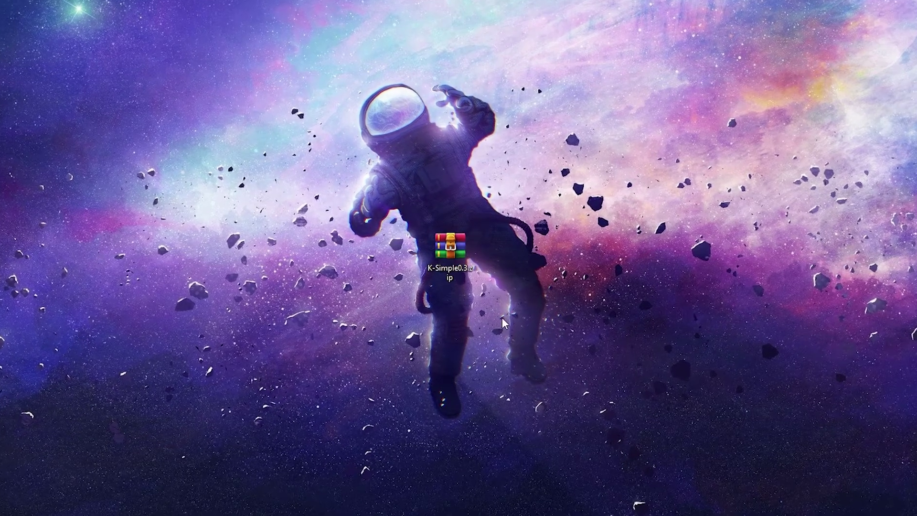
Extract the K-Simple0.3 zip archive into a K-Simple0.3 folder beside it
{"action": "right_click", "coordinate": [459, 243]}
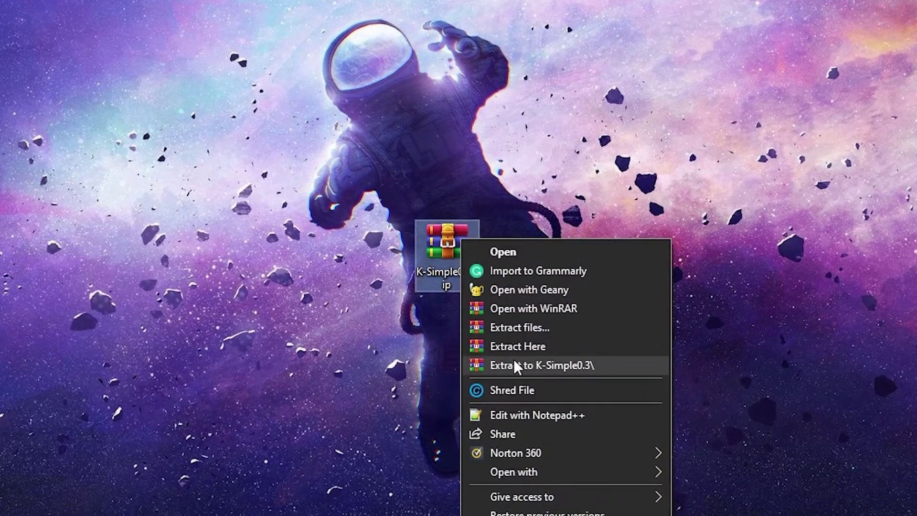
{"action": "left_click", "coordinate": [557, 366]}
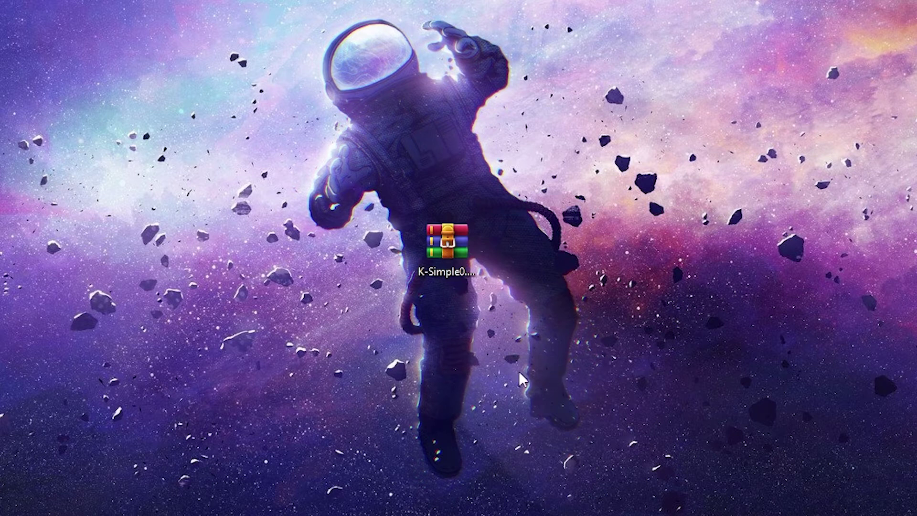
{"action": "left_click_drag", "start_coordinate": [117, 57], "coordinate": [528, 249]}
Delete the zip, then run K-Simple0.3.exe from the inner K-Simple0.3 folder
{"action": "left_click", "coordinate": [437, 252]}
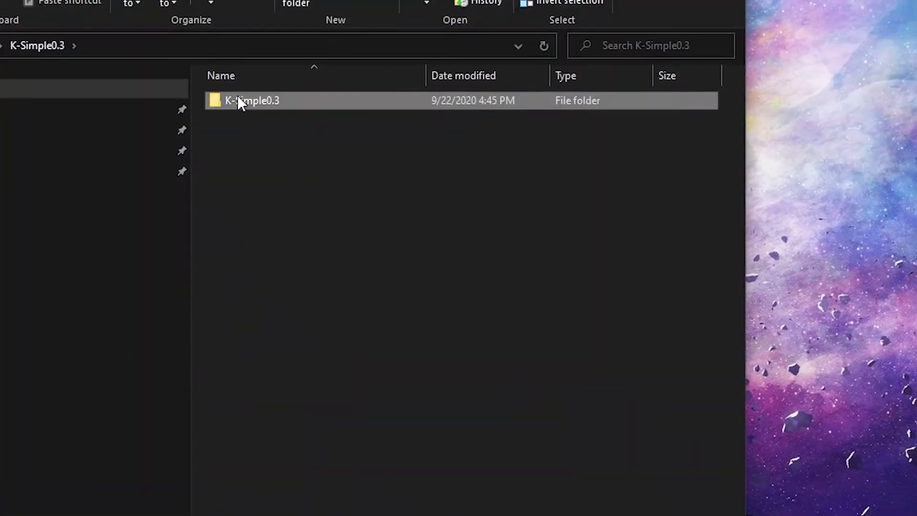
{"action": "double_click", "coordinate": [237, 100]}
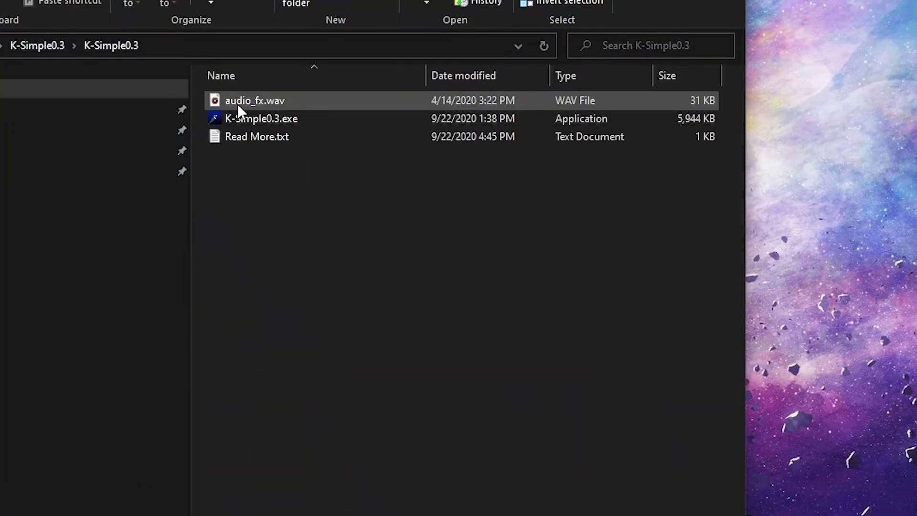
{"action": "double_click", "coordinate": [289, 117]}
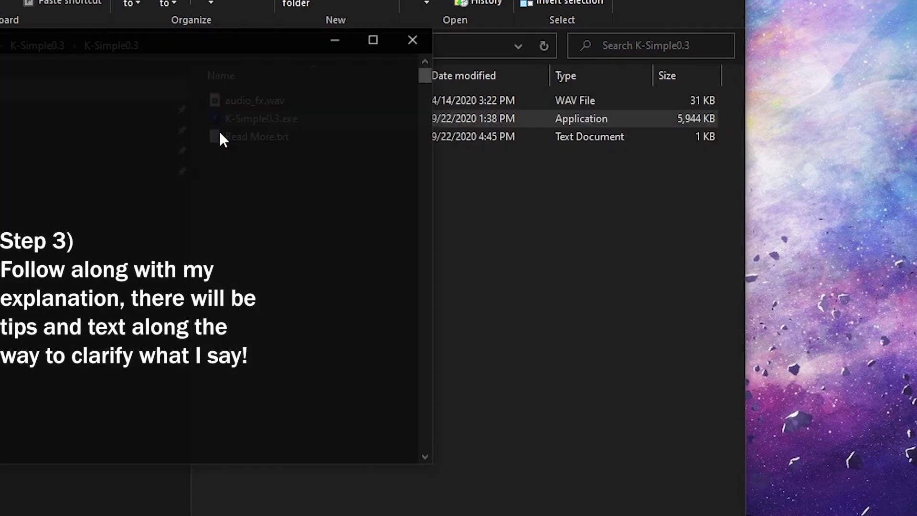
Resize the K-Simple console window and move it to the lower middle of the screen
{"action": "left_click_drag", "start_coordinate": [47, 28], "coordinate": [86, 141]}
{"action": "left_click_drag", "start_coordinate": [34, 163], "coordinate": [256, 188]}
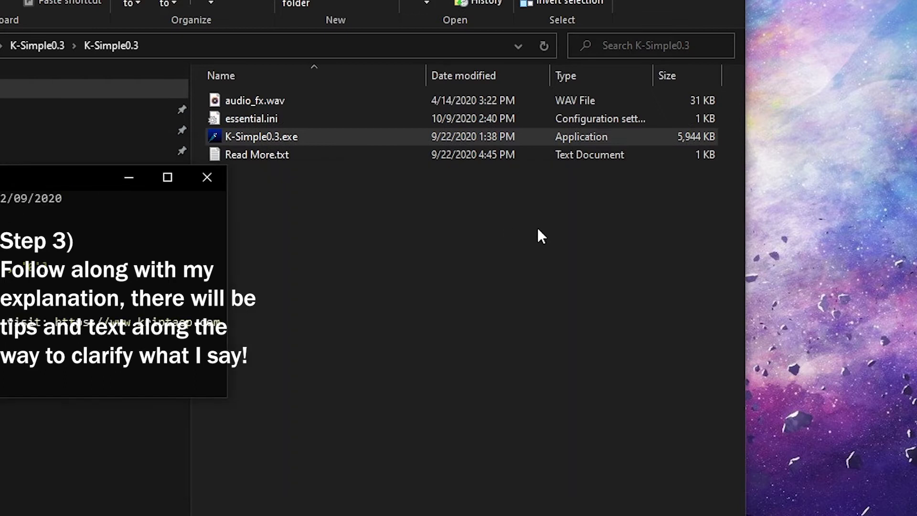
{"action": "left_click_drag", "start_coordinate": [76, 178], "coordinate": [515, 270]}
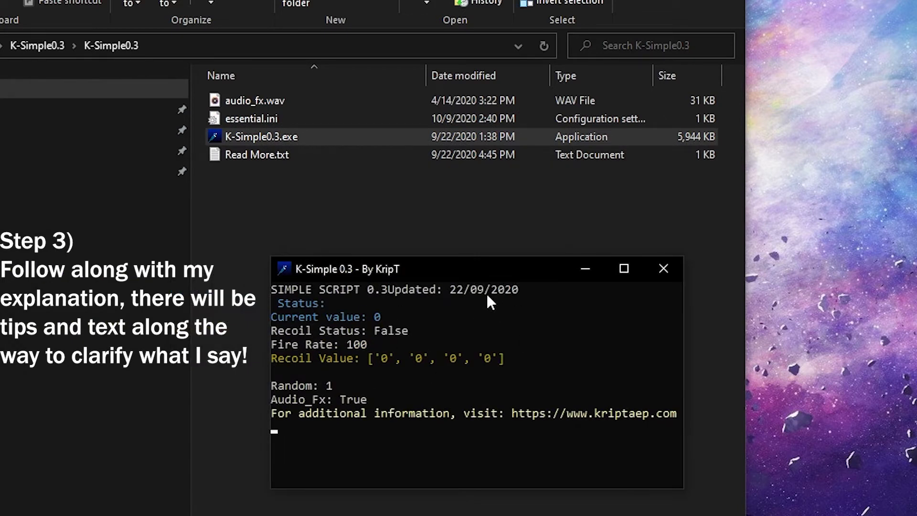
Test the recoil toggle and current-value controls with F1, Right and F4
{"action": "key", "text": "F1"}
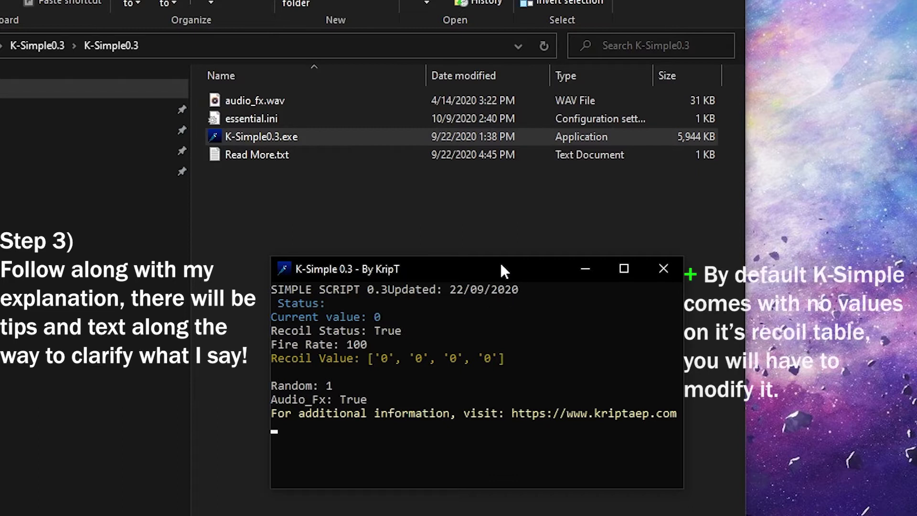
{"action": "left_click", "coordinate": [451, 269]}
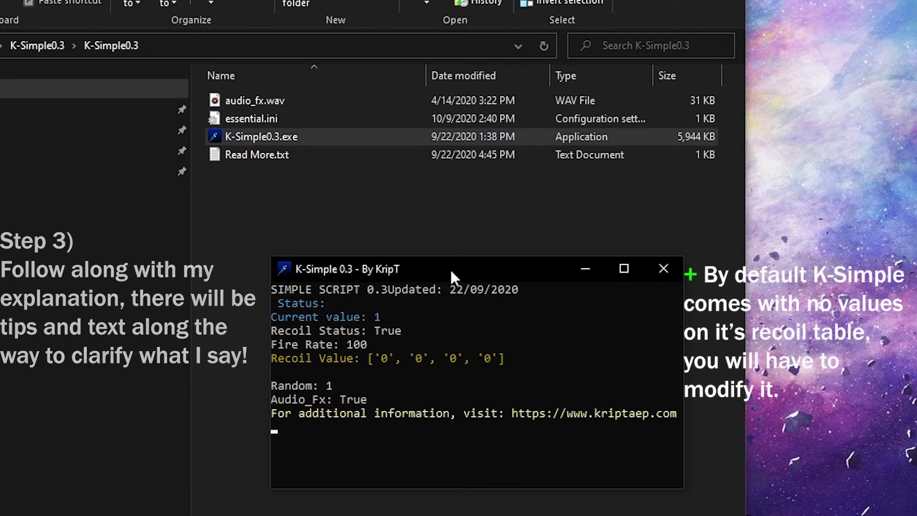
{"action": "key", "text": "Right"}
{"action": "key", "text": "Right"}
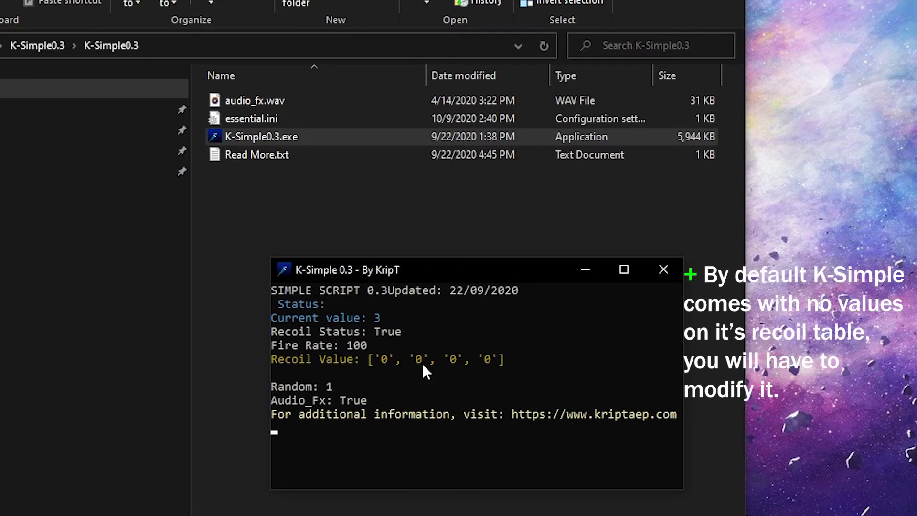
{"action": "key", "text": "Right"}
{"action": "key", "text": "Right"}
{"action": "key", "text": "Right"}
{"action": "key", "text": "F4"}
Close the console, switch the folder to extra large icons, and edit essential.ini in Notepad
{"action": "left_click", "coordinate": [675, 274]}
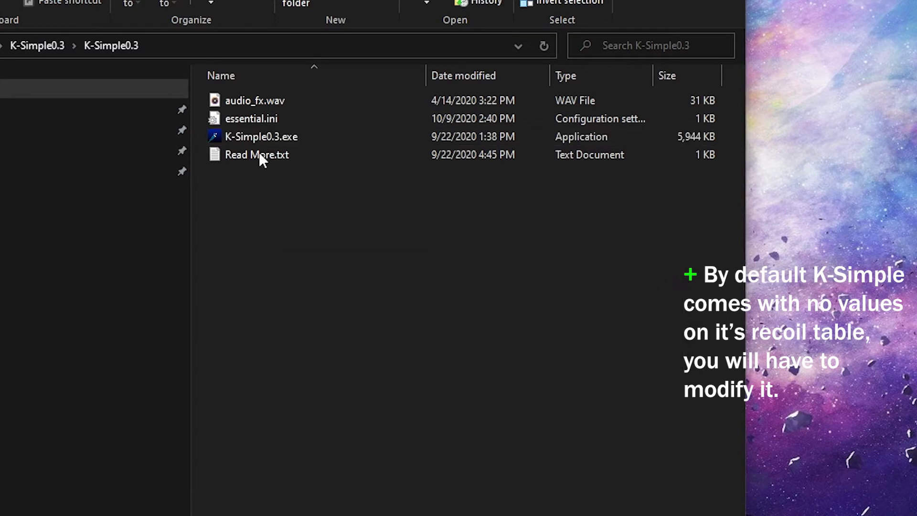
{"action": "left_click", "coordinate": [241, 116]}
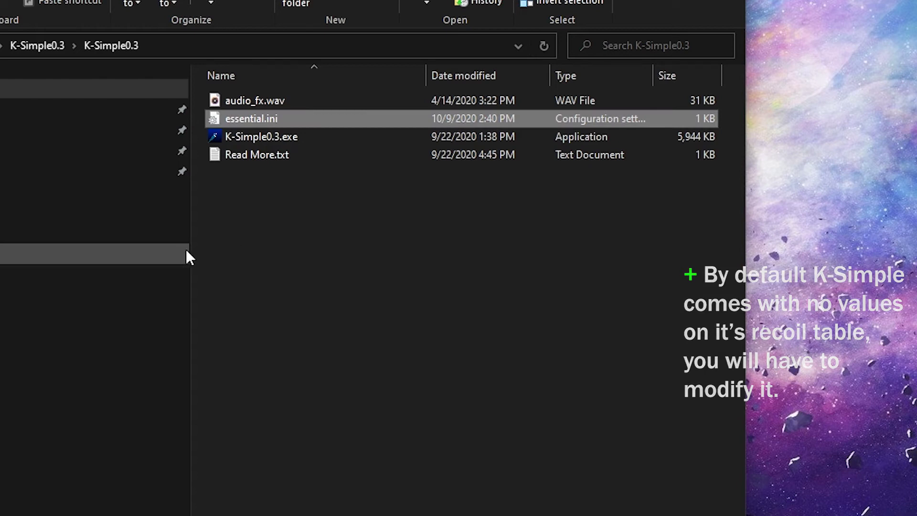
{"action": "left_click_drag", "start_coordinate": [191, 252], "coordinate": [0, 252]}
{"action": "scroll", "coordinate": [37, 115], "scroll_direction": "up", "scroll_amount": 5}
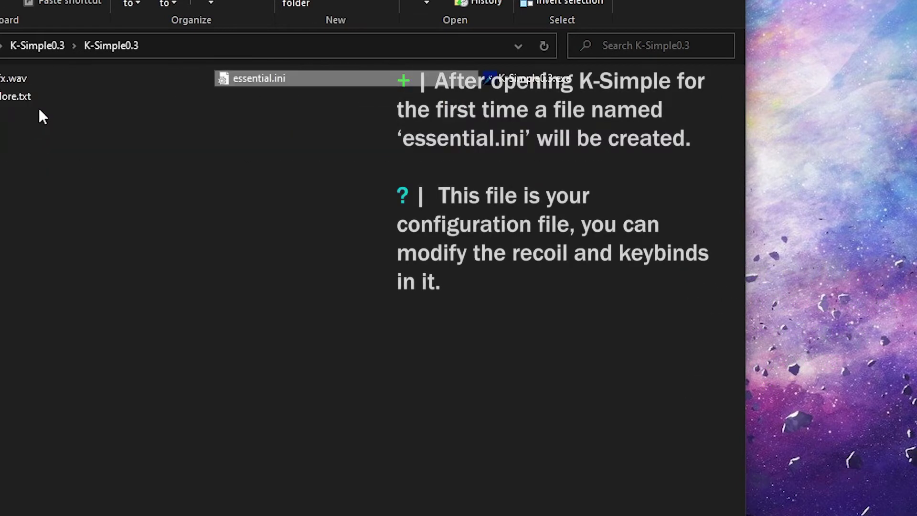
{"action": "scroll", "coordinate": [224, 127], "scroll_direction": "up", "scroll_amount": 3}
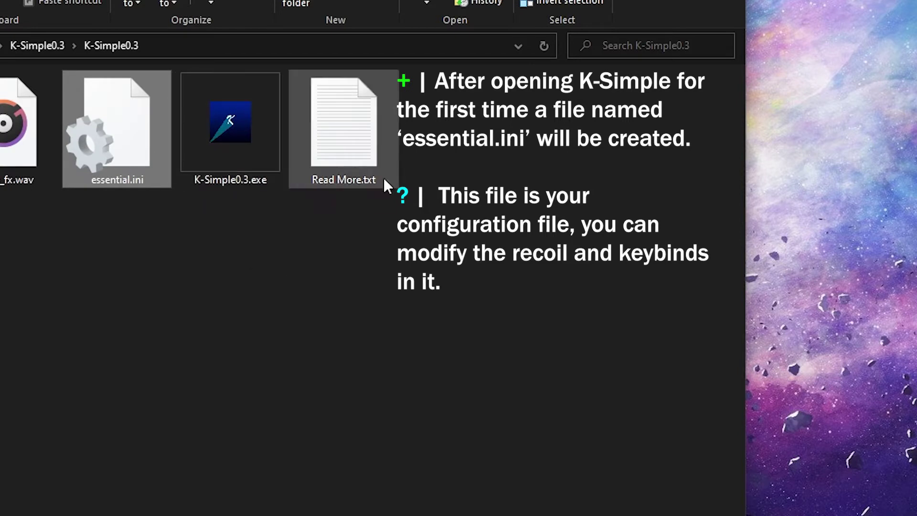
{"action": "scroll", "coordinate": [334, 191], "scroll_direction": "up", "scroll_amount": 2}
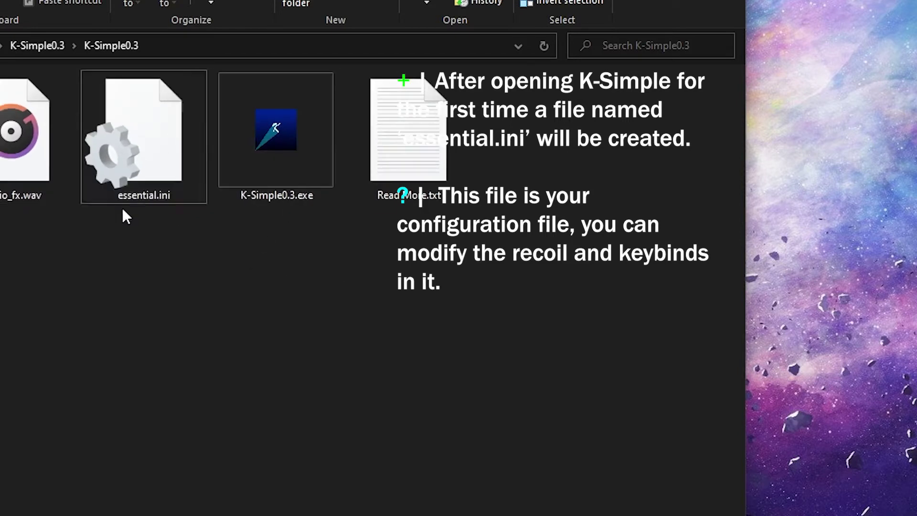
{"action": "right_click", "coordinate": [160, 146]}
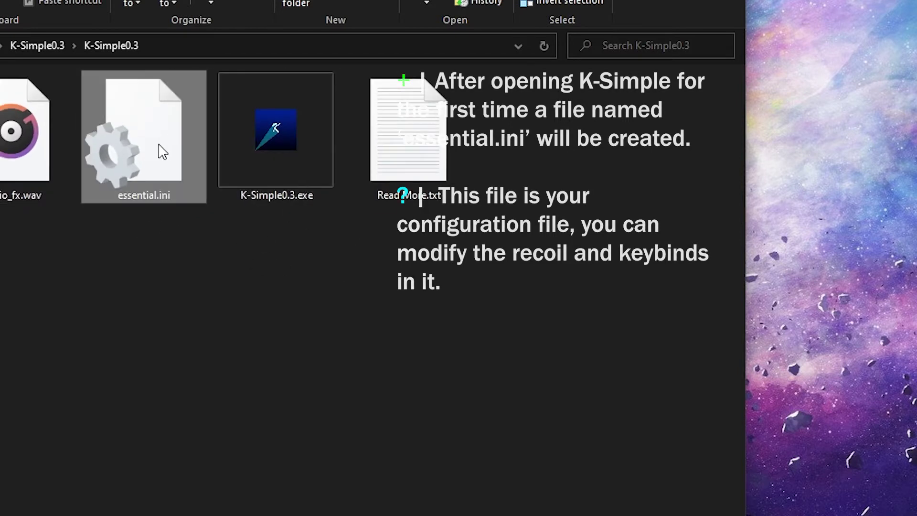
{"action": "left_click", "coordinate": [212, 197]}
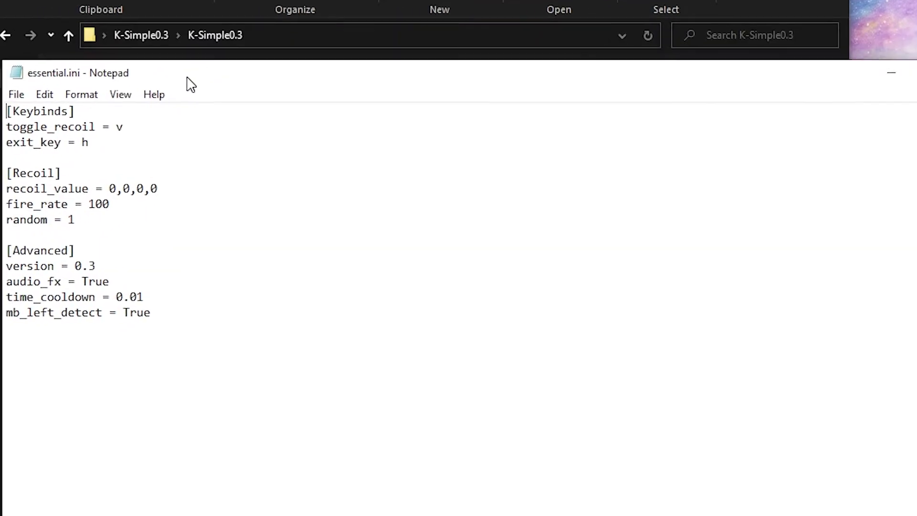
Change the toggle_recoil key binding to x in essential.ini and save
{"action": "left_click_drag", "start_coordinate": [184, 190], "coordinate": [94, 189]}
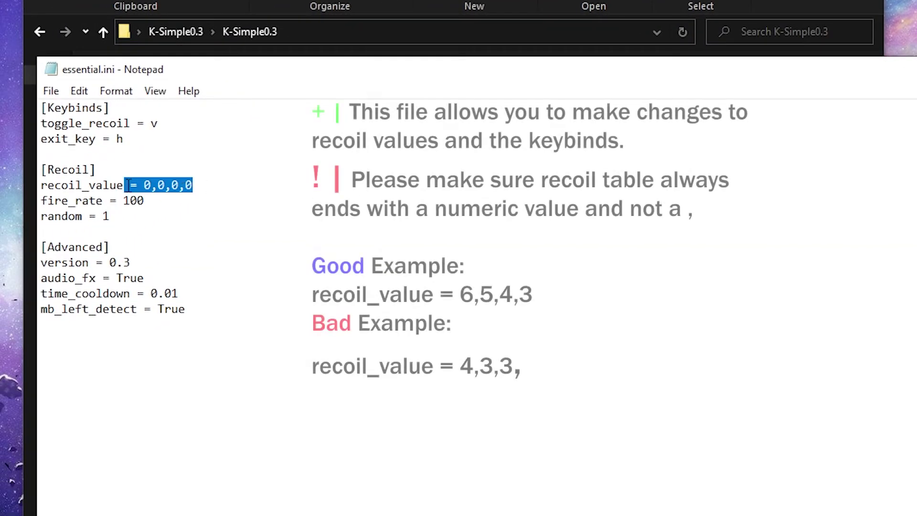
{"action": "left_click", "coordinate": [197, 184]}
{"action": "left_click_drag", "start_coordinate": [169, 122], "coordinate": [41, 119]}
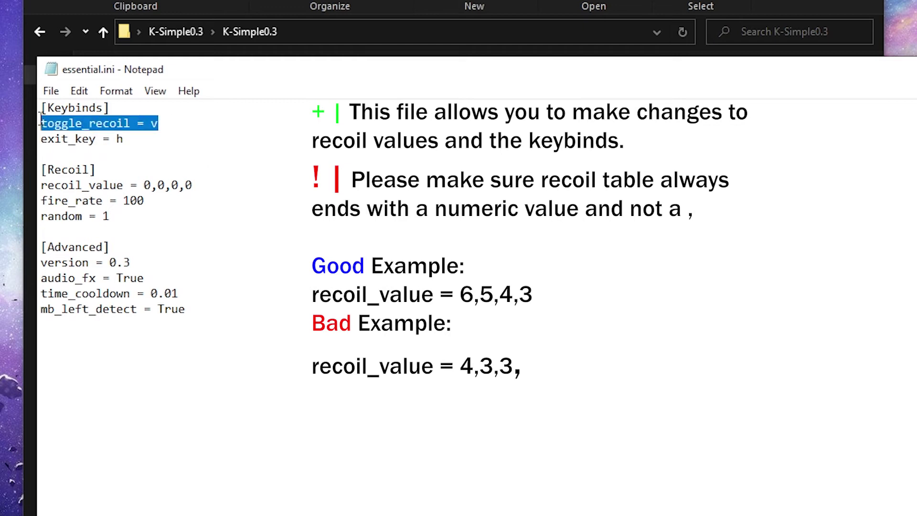
{"action": "left_click", "coordinate": [161, 140]}
{"action": "left_click_drag", "start_coordinate": [169, 122], "coordinate": [152, 122]}
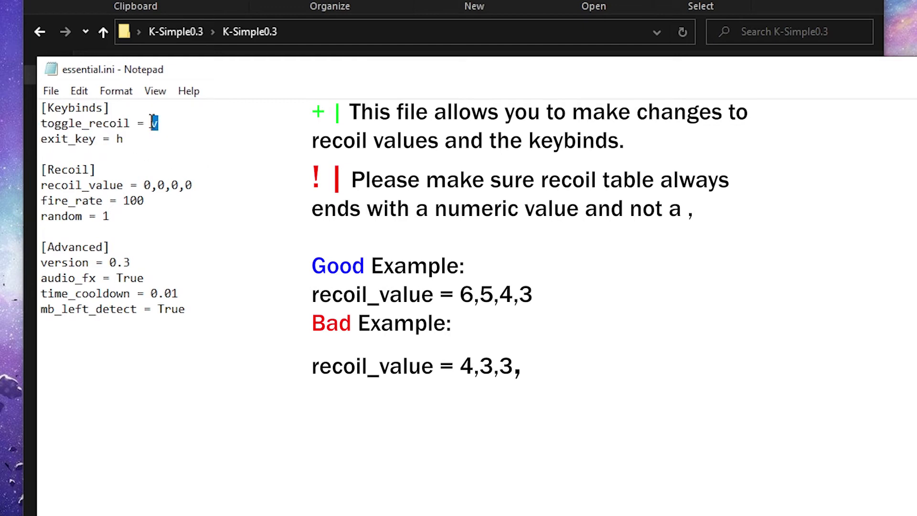
{"action": "type", "text": "z"}
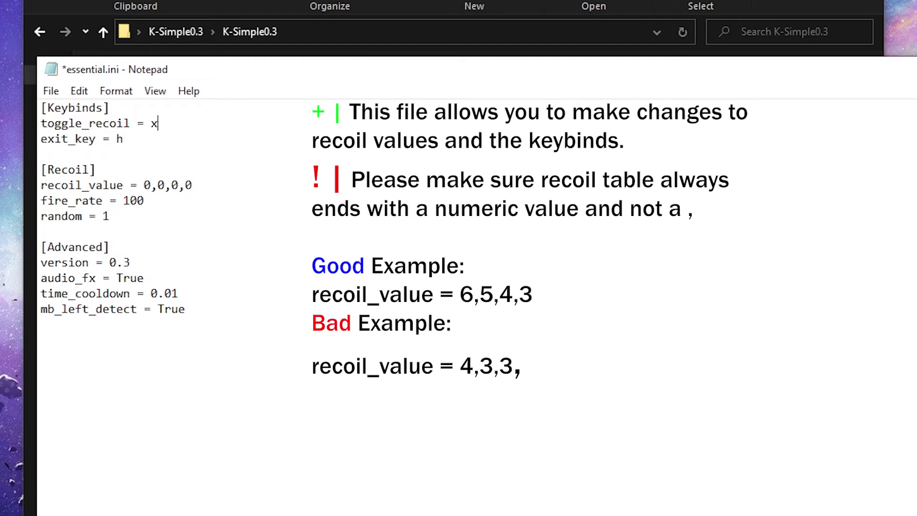
{"action": "type", "text": "ca"}
{"action": "key", "text": "BackSpace"}
{"action": "key", "text": "BackSpace"}
{"action": "key", "text": "ctrl+s"}
Replace recoil_value 0,0,0,0 with 12,8,8,6,5,6,4,3,4,5,6,12,0,6,4,3,2,3,4,6,7,1 and save
{"action": "left_click_drag", "start_coordinate": [225, 188], "coordinate": [142, 185]}
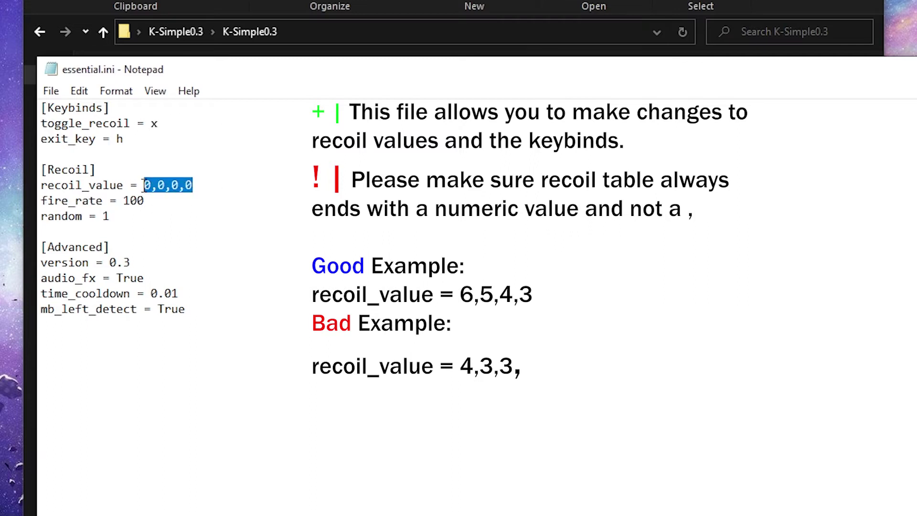
{"action": "left_click", "coordinate": [246, 199]}
{"action": "left_click_drag", "start_coordinate": [241, 185], "coordinate": [143, 186]}
{"action": "type", "text": "12,"}
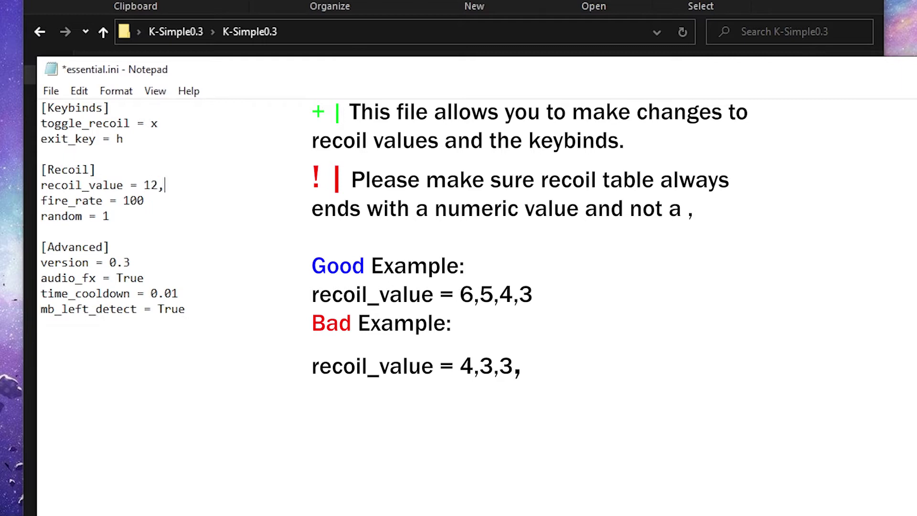
{"action": "type", "text": "8,8,6"}
{"action": "key", "text": "ctrl+s"}
{"action": "type", "text": ",5,6,4,3,4,5,6,1"}
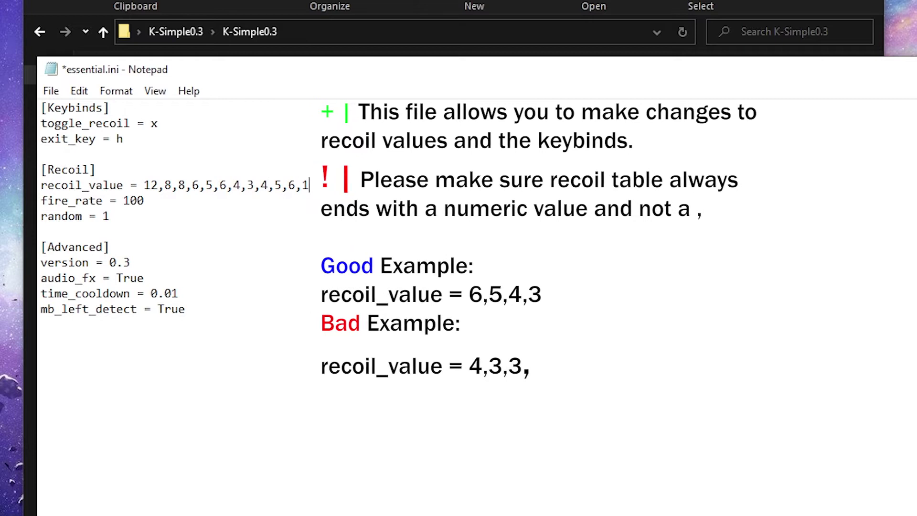
{"action": "type", "text": "2,0,6,4,"}
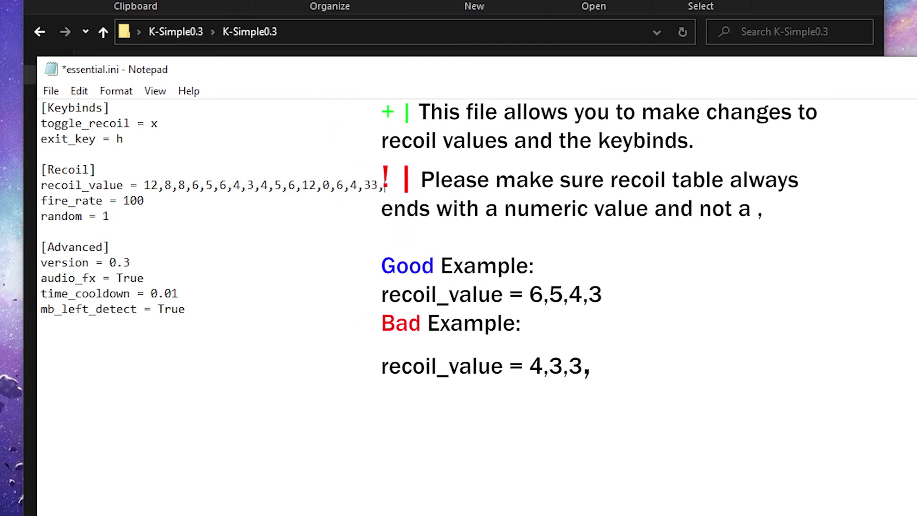
{"action": "type", "text": "3,2,3,4,6,7,1"}
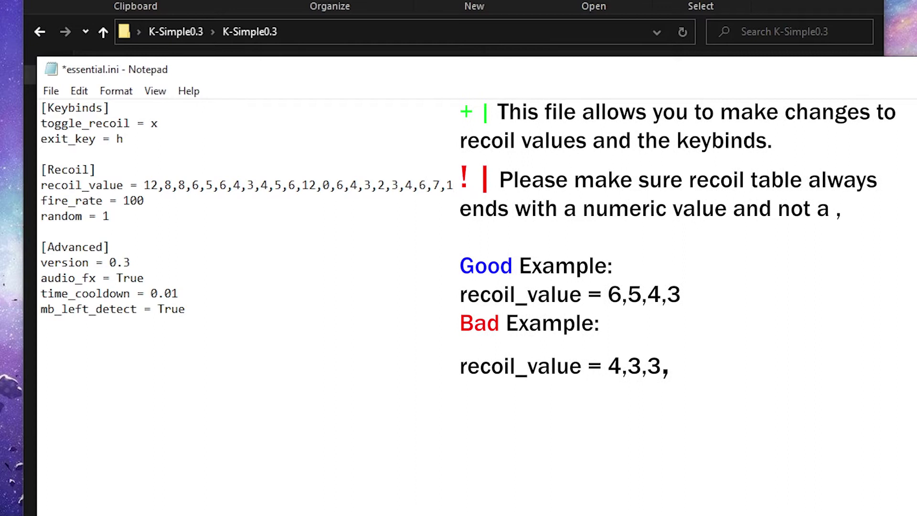
{"action": "key", "text": "ctrl+s"}
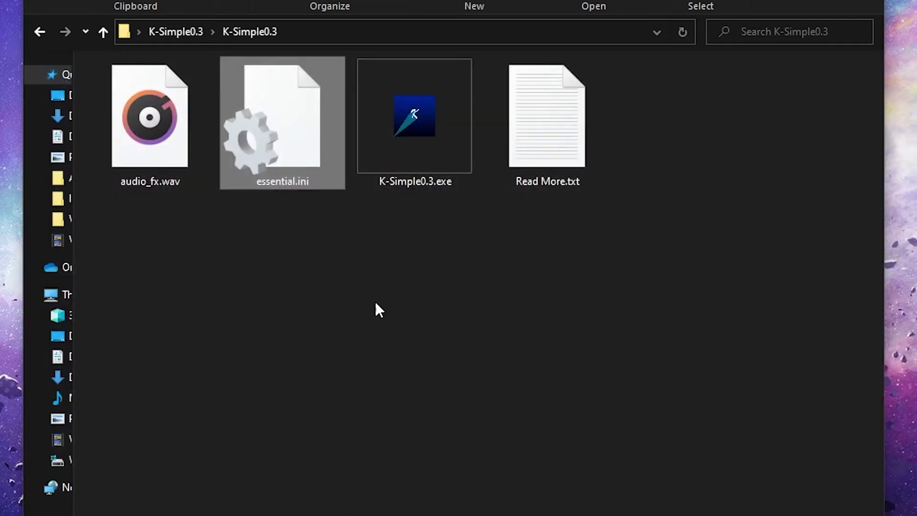
Close Notepad, relaunch K-Simple0.3.exe, and widen and lengthen its console window
{"action": "left_click", "coordinate": [374, 302]}
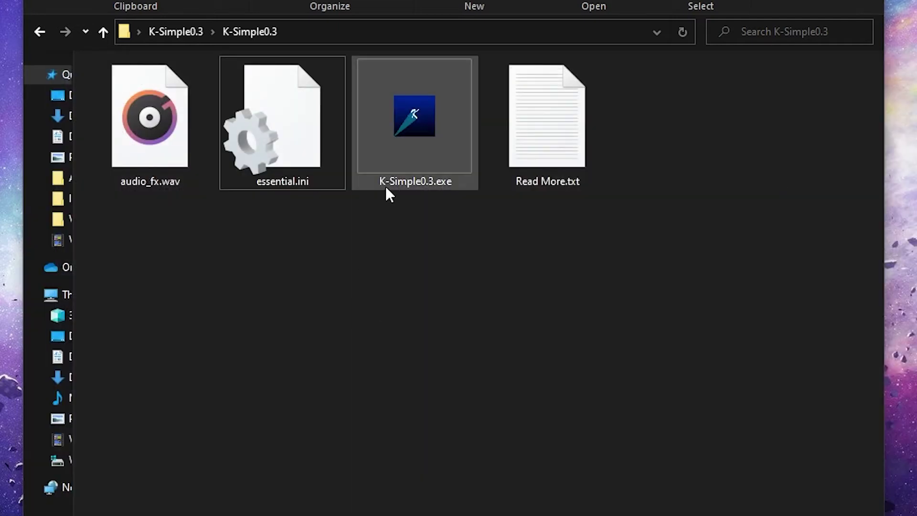
{"action": "double_click", "coordinate": [425, 172]}
{"action": "left_click_drag", "start_coordinate": [100, 47], "coordinate": [497, 158]}
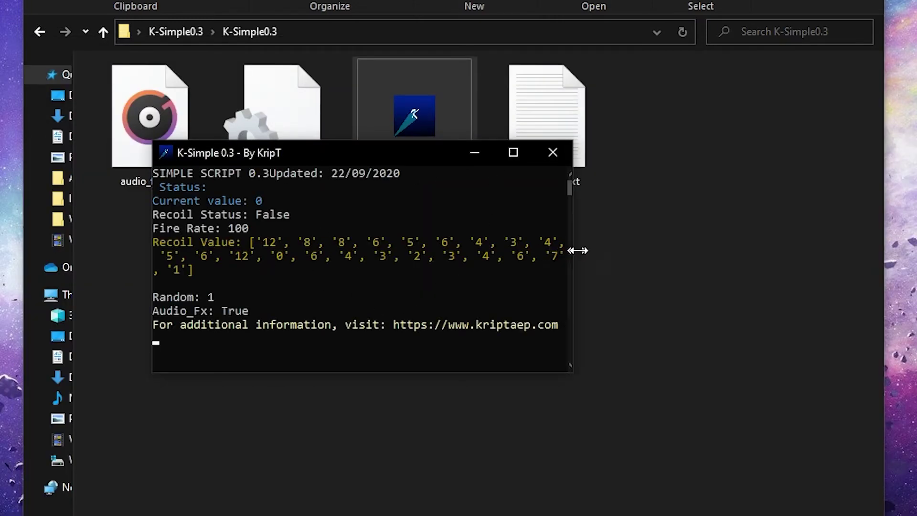
{"action": "left_click_drag", "start_coordinate": [566, 250], "coordinate": [766, 250]}
{"action": "left_click_drag", "start_coordinate": [457, 373], "coordinate": [458, 515]}
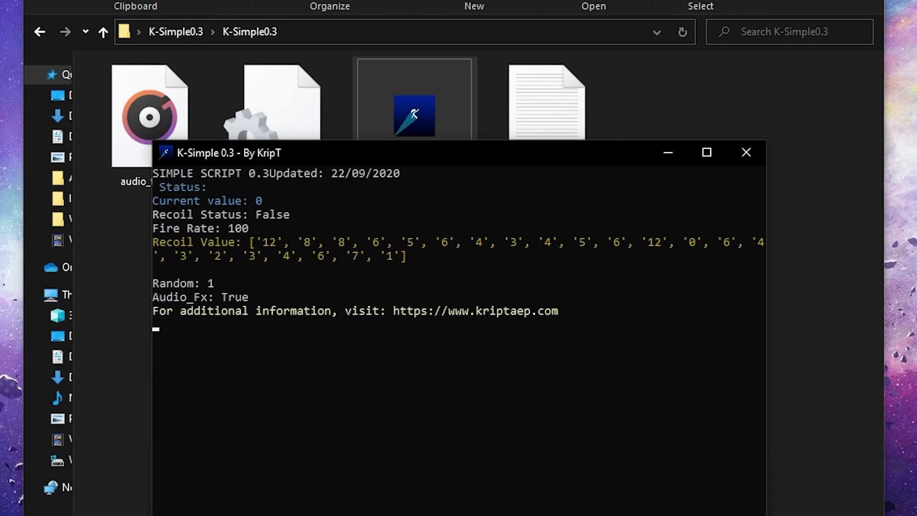
Stretch and reposition the console so the full recoil list and fire rate 100 show
{"action": "left_click", "coordinate": [391, 138]}
{"action": "left_click", "coordinate": [189, 409]}
{"action": "left_click", "coordinate": [191, 515]}
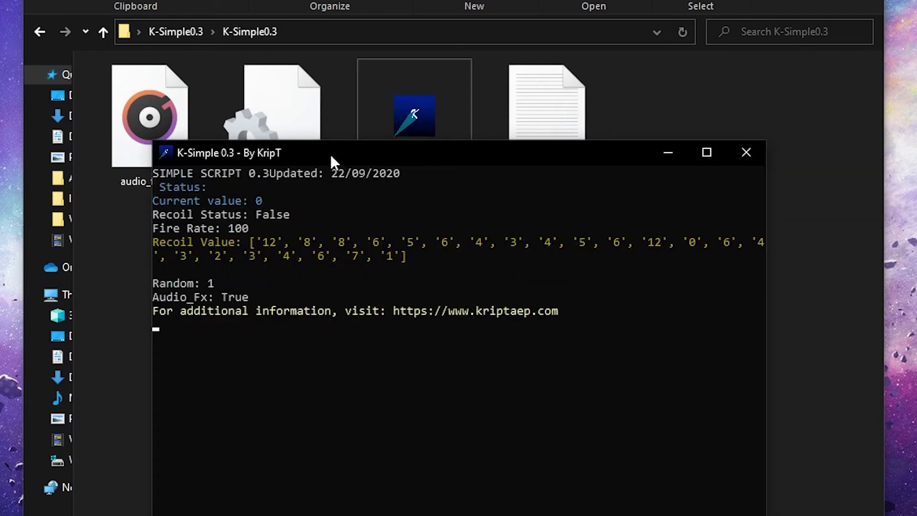
{"action": "left_click_drag", "start_coordinate": [350, 140], "coordinate": [350, 0]}
{"action": "left_click", "coordinate": [154, 110]}
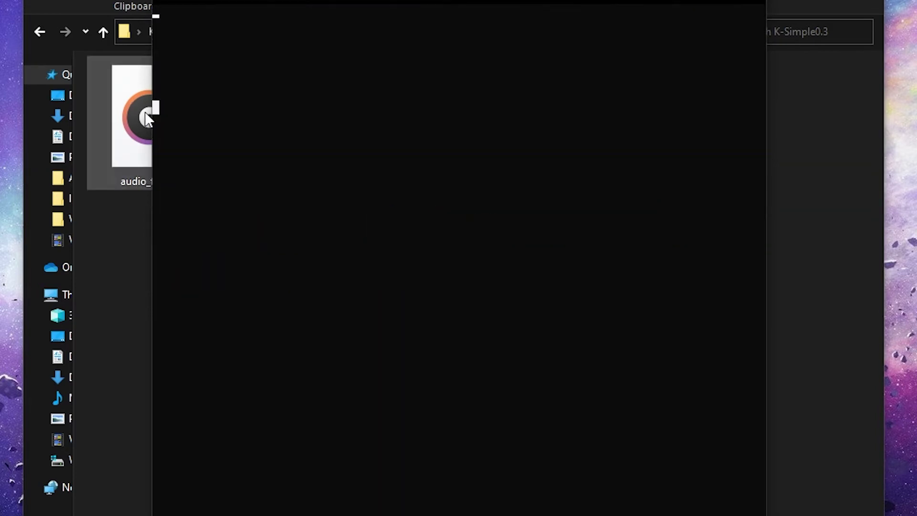
{"action": "left_click_drag", "start_coordinate": [147, 117], "coordinate": [248, 95]}
{"action": "left_click_drag", "start_coordinate": [304, 0], "coordinate": [349, 120]}
{"action": "key", "text": "Escape"}
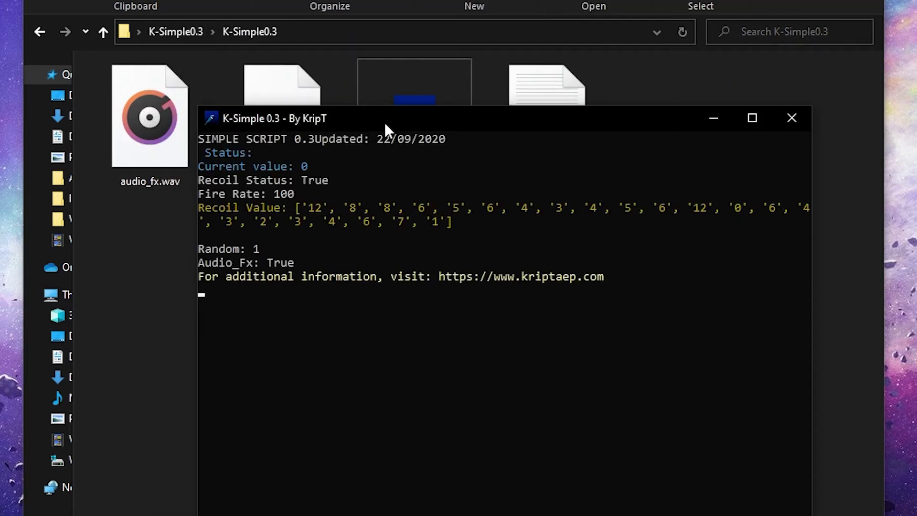
{"action": "left_click_drag", "start_coordinate": [384, 122], "coordinate": [417, 323]}
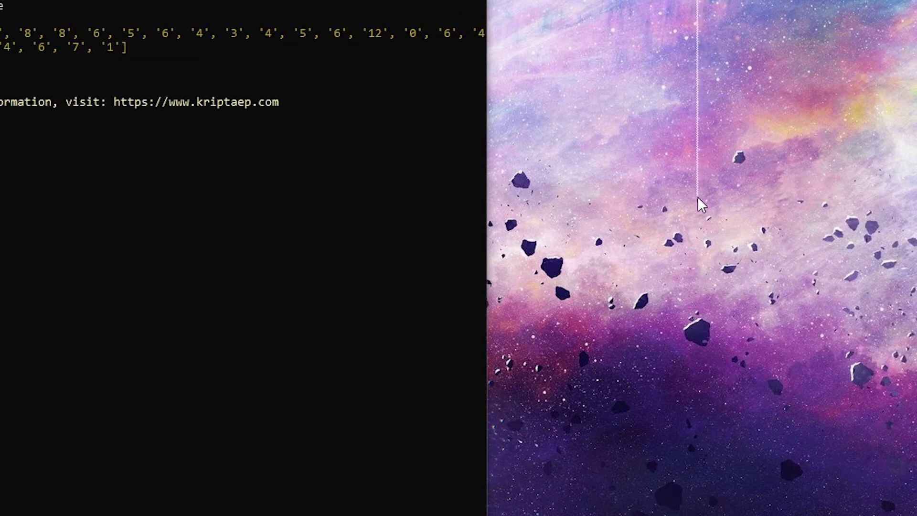
Hold fire on the desktop to test recoil, watching the status turn True and the current value advance
{"action": "left_click_drag", "start_coordinate": [698, 196], "coordinate": [697, 203]}
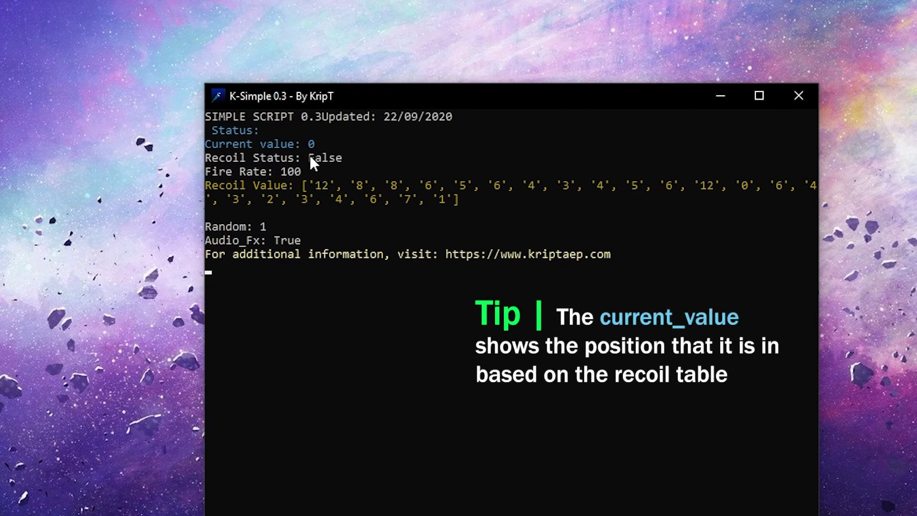
{"action": "left_click", "coordinate": [846, 7]}
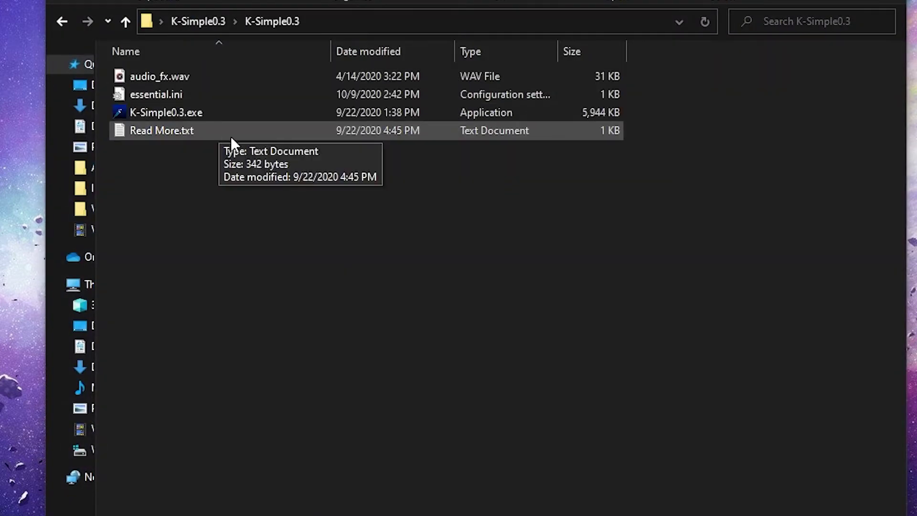
Edit essential.ini to change fire_rate from 100 to 10, then relaunch K-Simple0.3.exe
{"action": "scroll", "coordinate": [290, 151], "scroll_direction": "up", "scroll_amount": 2}
{"action": "scroll", "coordinate": [270, 123], "scroll_direction": "up", "scroll_amount": 4}
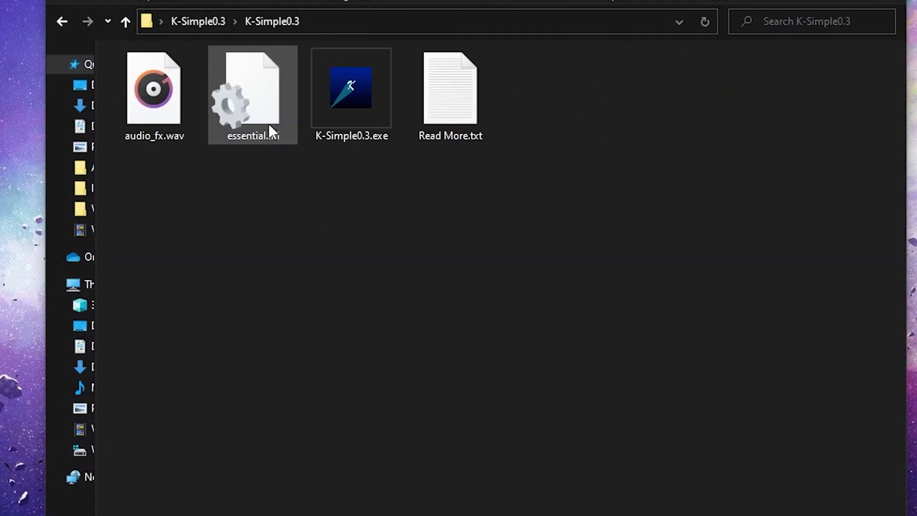
{"action": "right_click", "coordinate": [264, 121]}
{"action": "left_click", "coordinate": [301, 164]}
{"action": "left_click", "coordinate": [178, 276]}
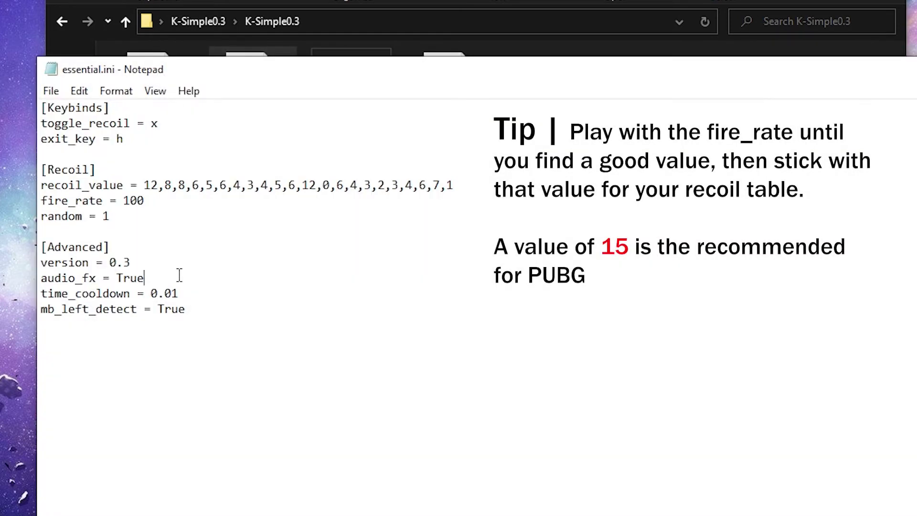
{"action": "left_click", "coordinate": [200, 296]}
{"action": "left_click", "coordinate": [164, 201]}
{"action": "key", "text": "BackSpace"}
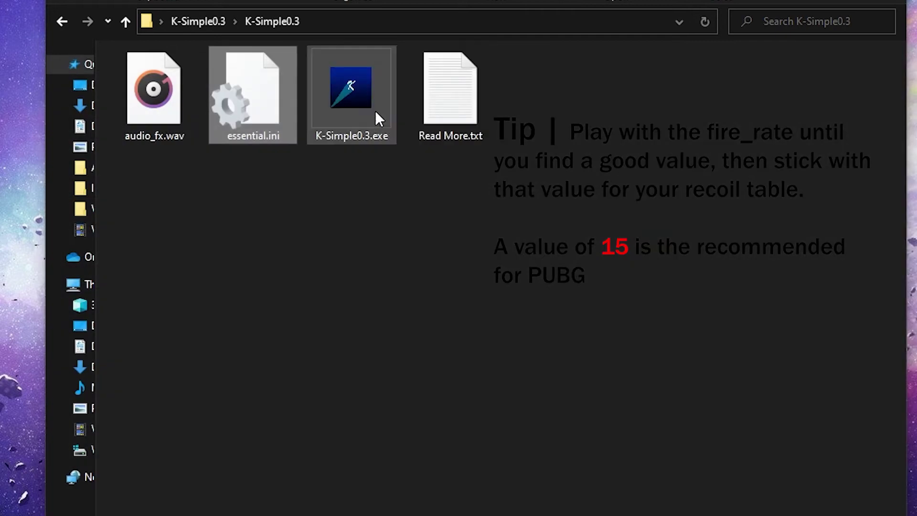
{"action": "double_click", "coordinate": [364, 107]}
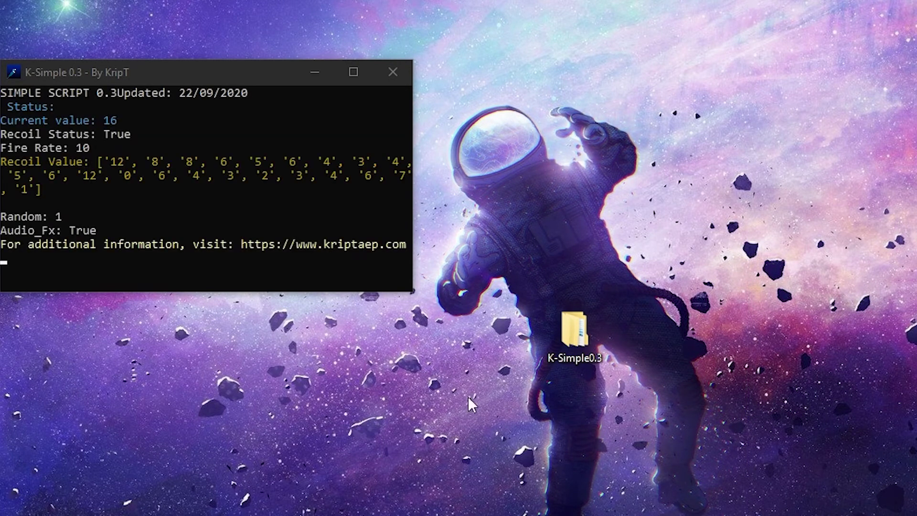
Close the script console and open the K-Simple0.3 folder on the desktop
{"action": "left_click", "coordinate": [400, 73]}
{"action": "double_click", "coordinate": [588, 328]}
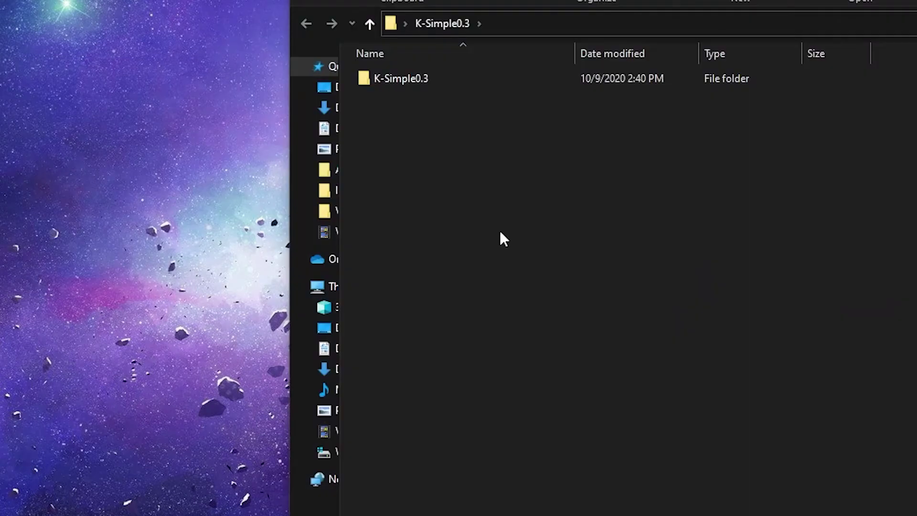
Set recoil_value to 20,0,0,0,20 in essential.ini, save it, and relaunch K-Simple0.3.exe
{"action": "double_click", "coordinate": [418, 76]}
{"action": "right_click", "coordinate": [439, 97]}
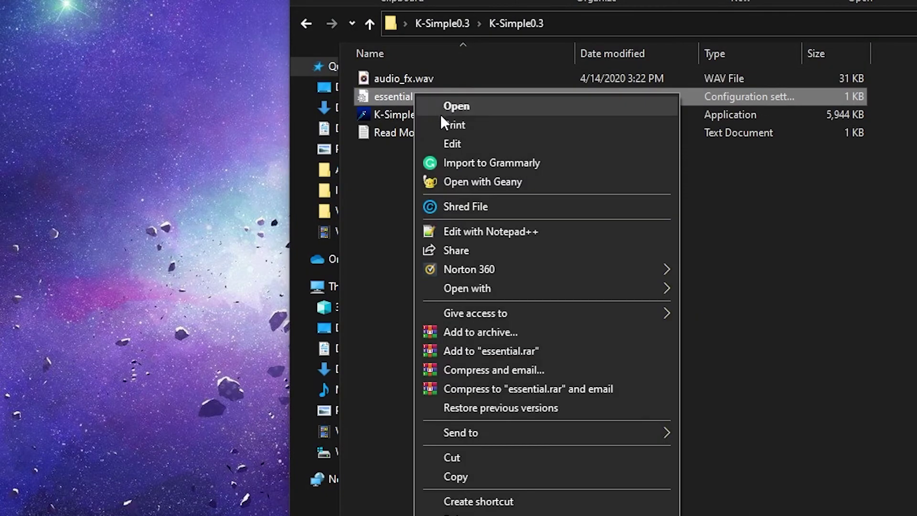
{"action": "left_click", "coordinate": [449, 143]}
{"action": "left_click_drag", "start_coordinate": [683, 188], "coordinate": [366, 189]}
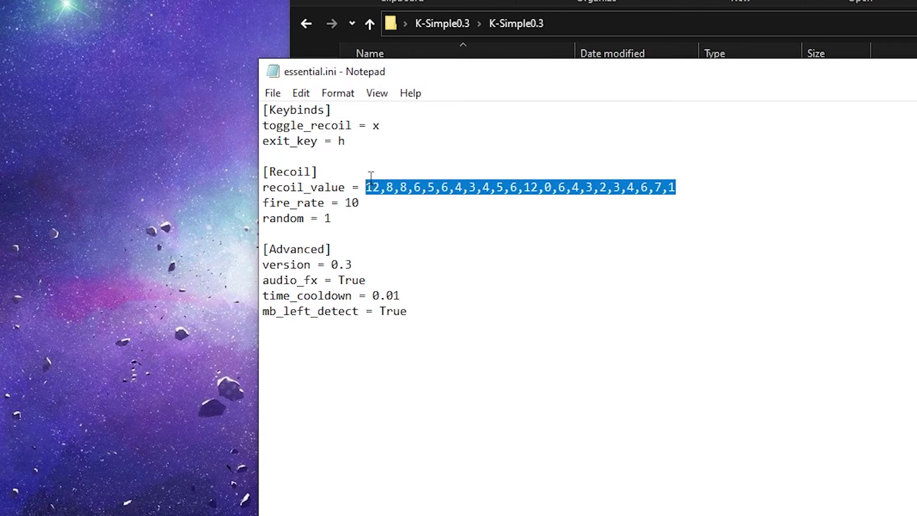
{"action": "type", "text": "20,0,"}
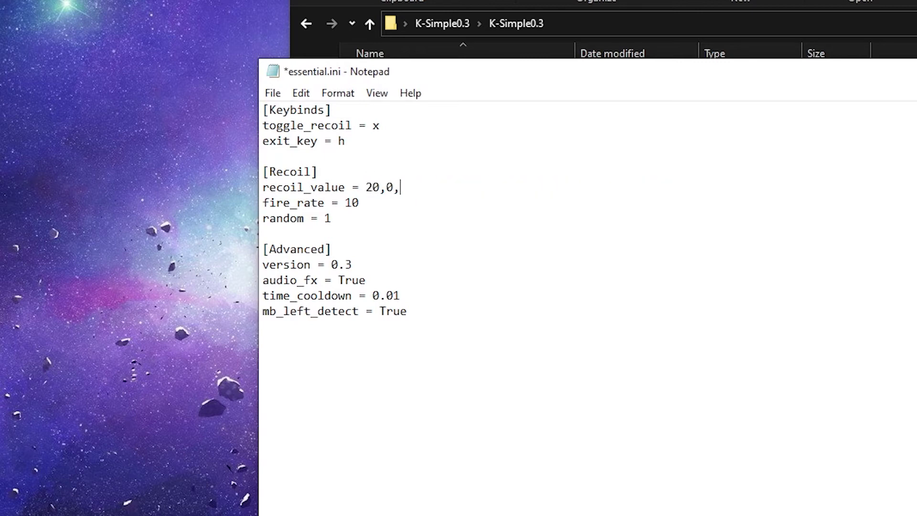
{"action": "type", "text": "0,0"}
{"action": "type", "text": ",20"}
{"action": "key", "text": "ctrl+s"}
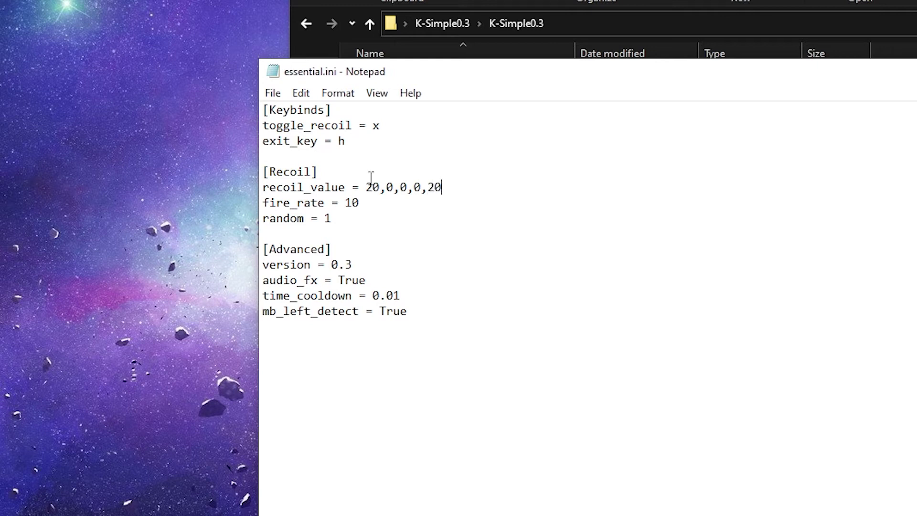
{"action": "left_click", "coordinate": [811, 22]}
{"action": "double_click", "coordinate": [496, 117]}
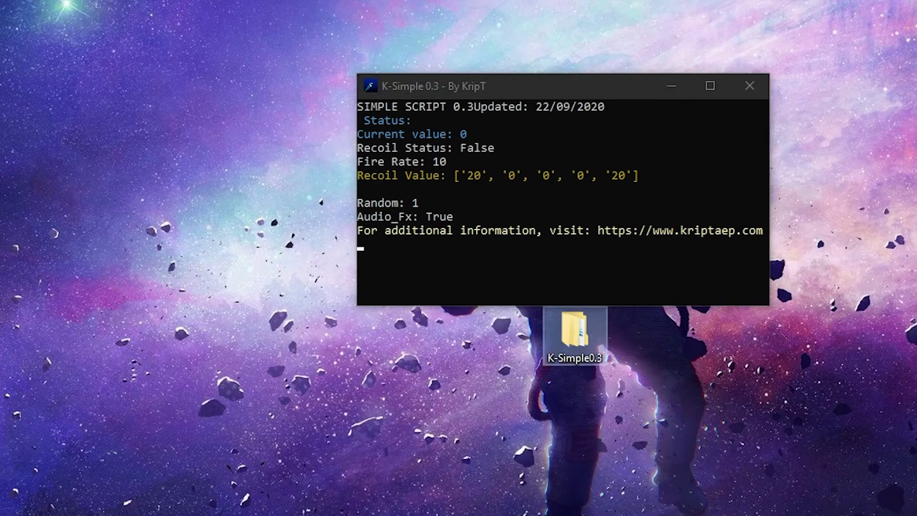
Test the 20,0,0,0,20 recoil pattern by holding fire, with the console moved top-left and recoil toggled via F4
{"action": "left_click_drag", "start_coordinate": [892, 0], "coordinate": [893, 305]}
{"action": "left_click_drag", "start_coordinate": [893, 443], "coordinate": [893, 515]}
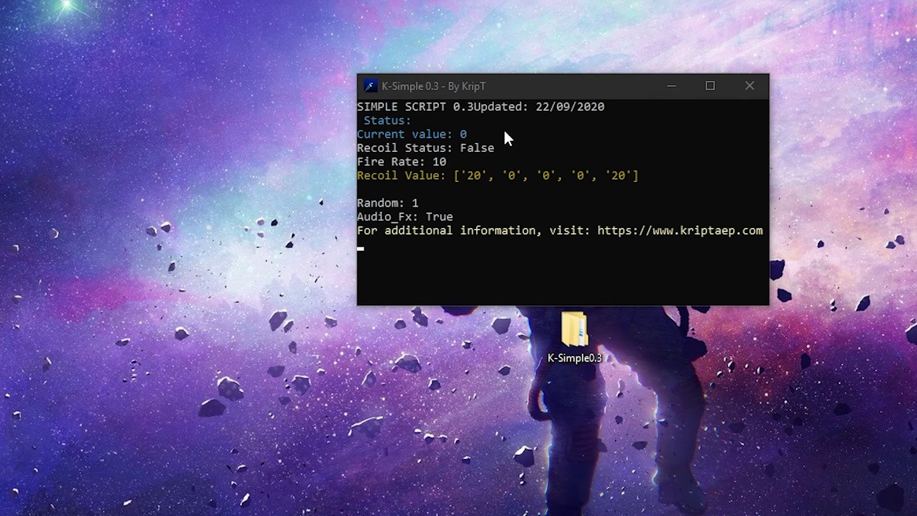
{"action": "left_click_drag", "start_coordinate": [545, 98], "coordinate": [279, 32]}
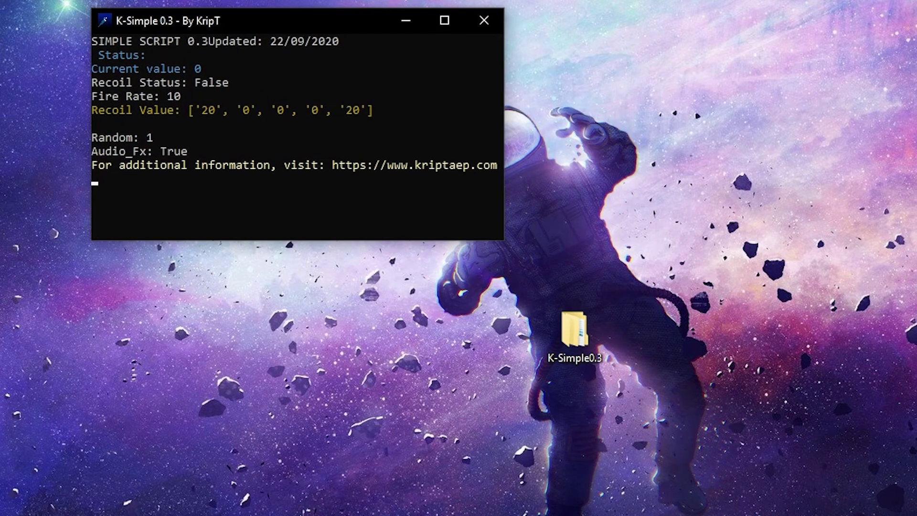
{"action": "key", "text": "F4"}
{"action": "left_click_drag", "start_coordinate": [799, 1], "coordinate": [800, 514]}
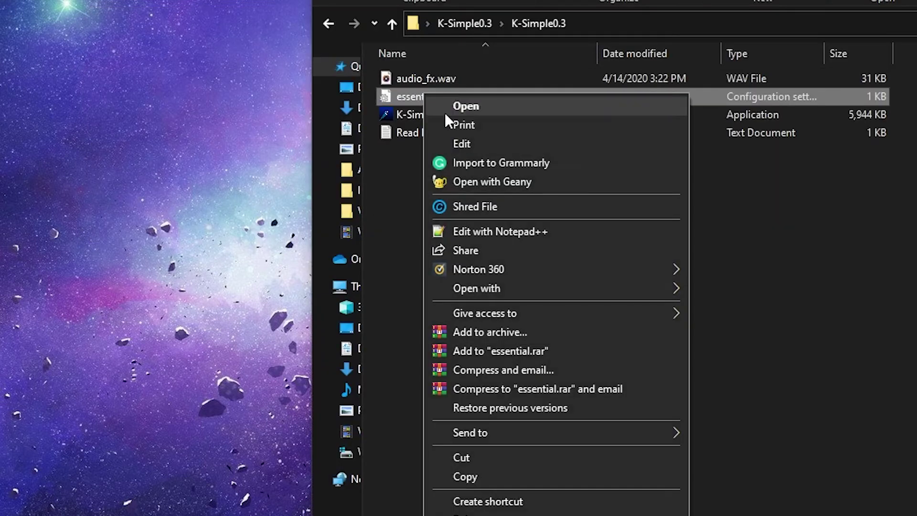
Raise fire_rate in essential.ini from 10 to 100, save, and close the script console
{"action": "left_click", "coordinate": [454, 105]}
{"action": "left_click", "coordinate": [374, 204]}
{"action": "type", "text": "00"}
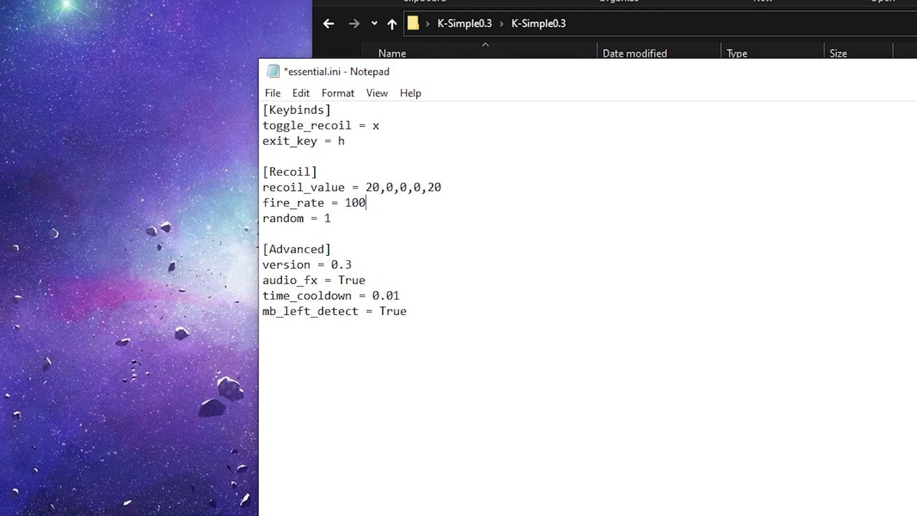
{"action": "key", "text": "ctrl+s"}
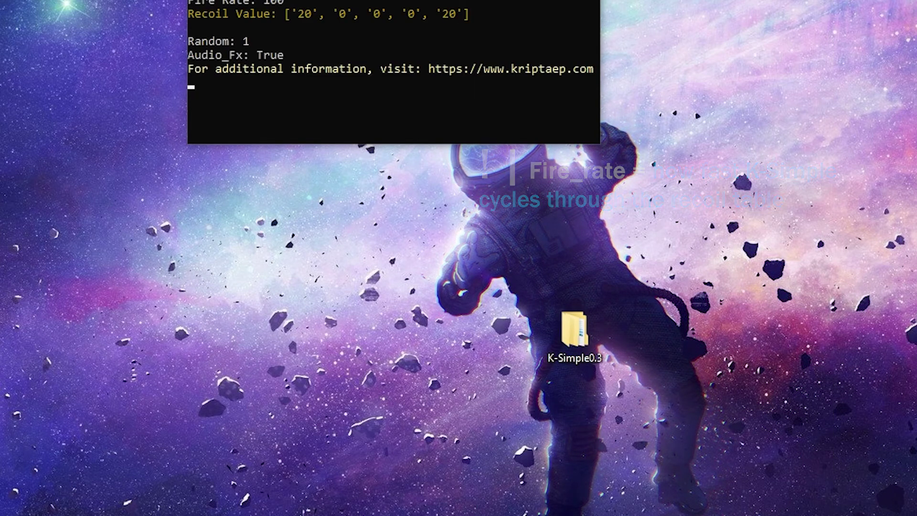
{"action": "left_click", "coordinate": [589, 1]}
{"action": "double_click", "coordinate": [576, 329]}
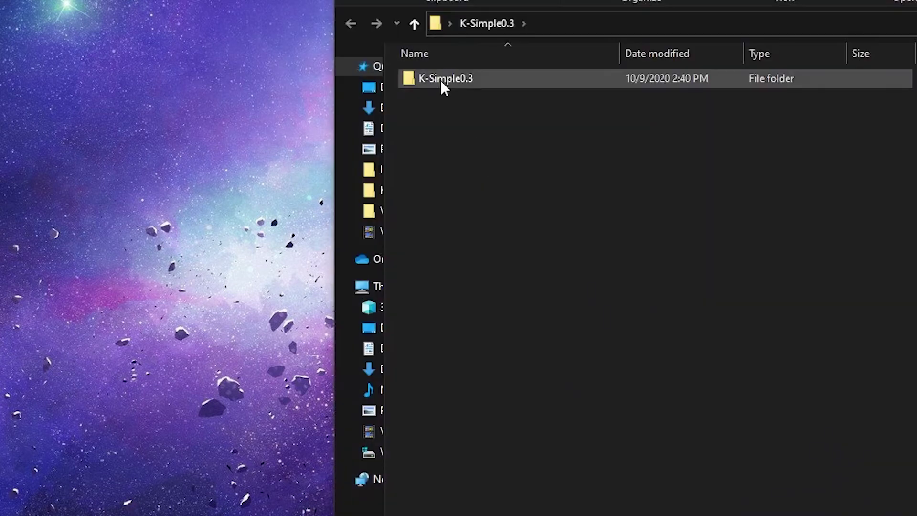
Reopen essential.ini from the inner K-Simple0.3 folder, trim fire_rate's trailing zeros, and close Notepad
{"action": "right_click", "coordinate": [441, 79]}
{"action": "left_click", "coordinate": [421, 76]}
{"action": "double_click", "coordinate": [421, 77]}
{"action": "right_click", "coordinate": [443, 95]}
{"action": "left_click", "coordinate": [481, 148]}
{"action": "left_click", "coordinate": [382, 204]}
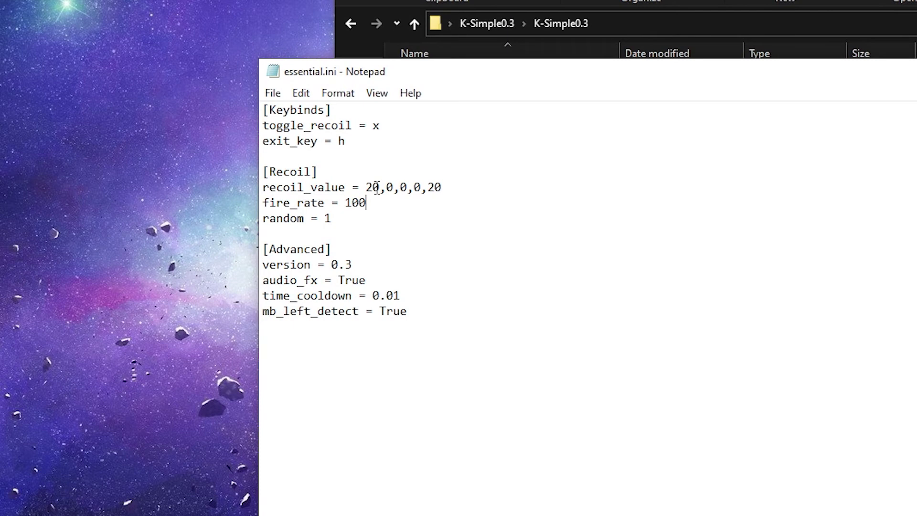
{"action": "key", "text": "BackSpace"}
{"action": "key", "text": "BackSpace"}
{"action": "left_click", "coordinate": [916, 71]}
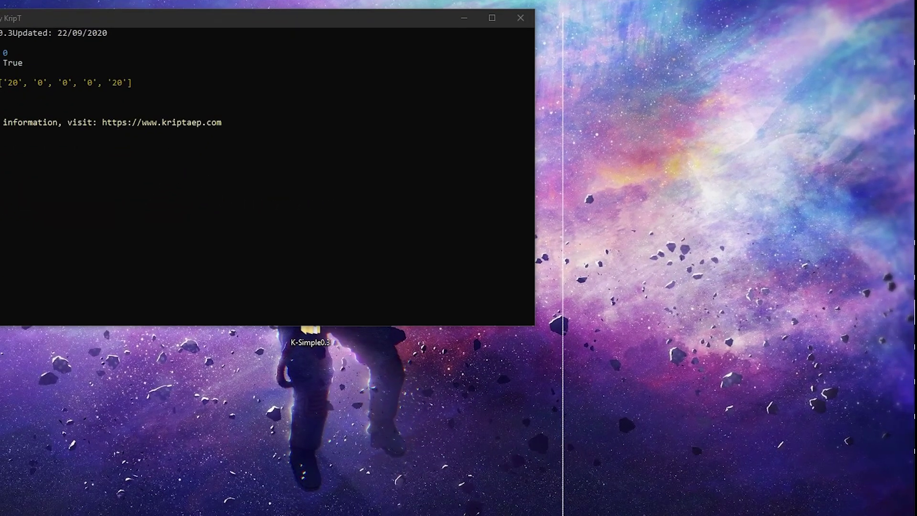
Test the 20,0,0,0,20 recoil pattern by firing and pulling down on the desktop
{"action": "left_click_drag", "start_coordinate": [574, 360], "coordinate": [574, 389]}
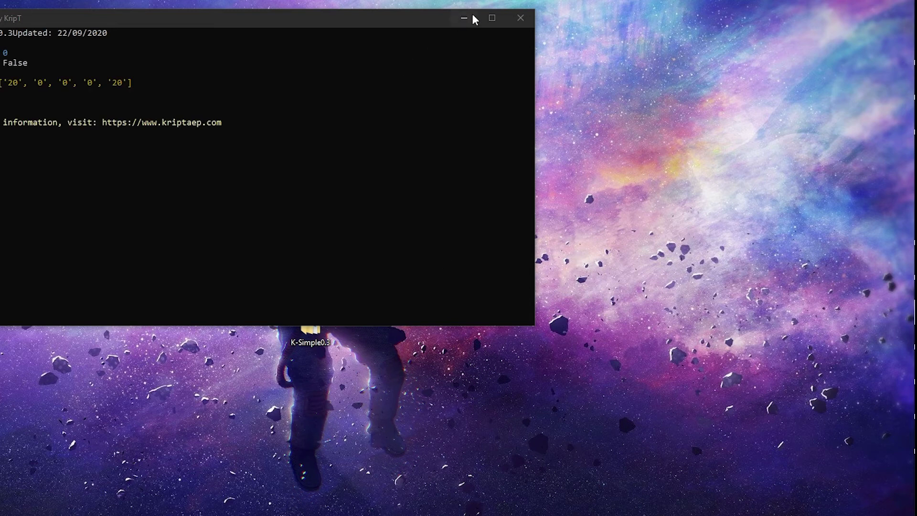
Close the console and open essential.ini from the inner K-Simple0.3 folder in Notepad
{"action": "left_click", "coordinate": [521, 18]}
{"action": "double_click", "coordinate": [317, 318]}
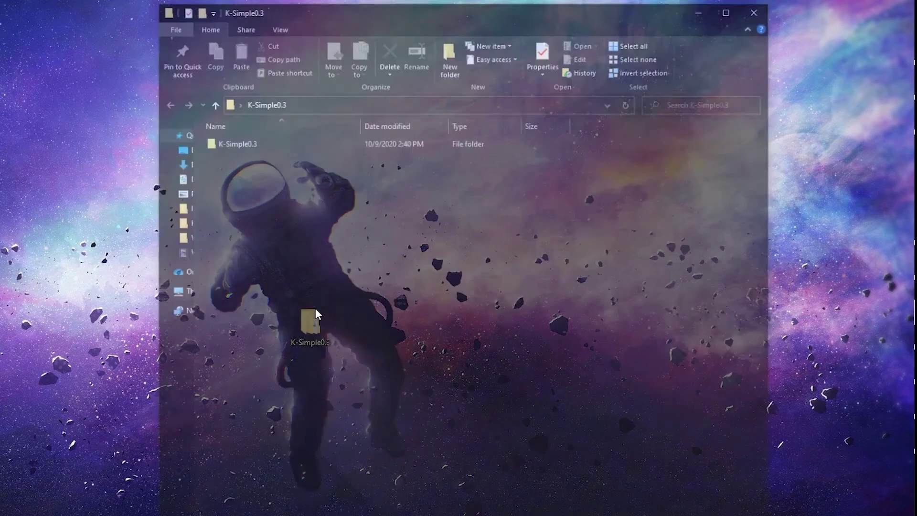
{"action": "double_click", "coordinate": [253, 141]}
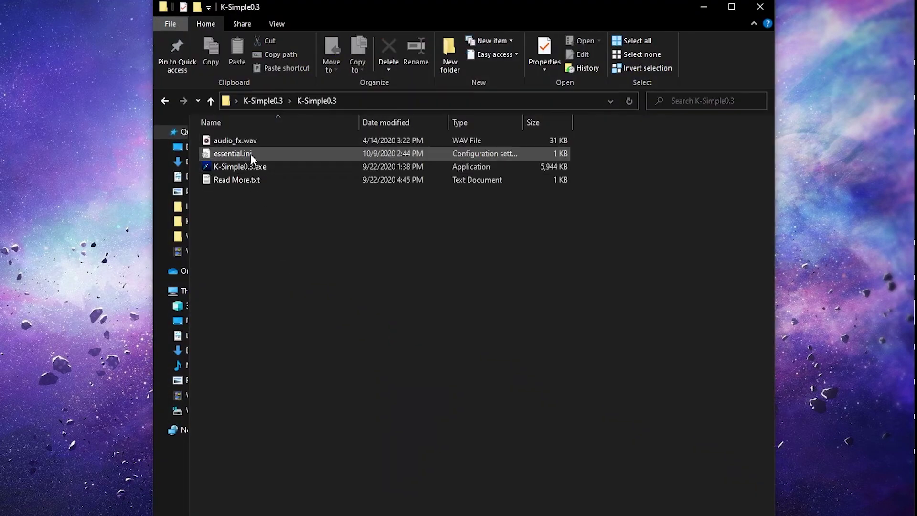
{"action": "right_click", "coordinate": [250, 154]}
{"action": "left_click", "coordinate": [271, 191]}
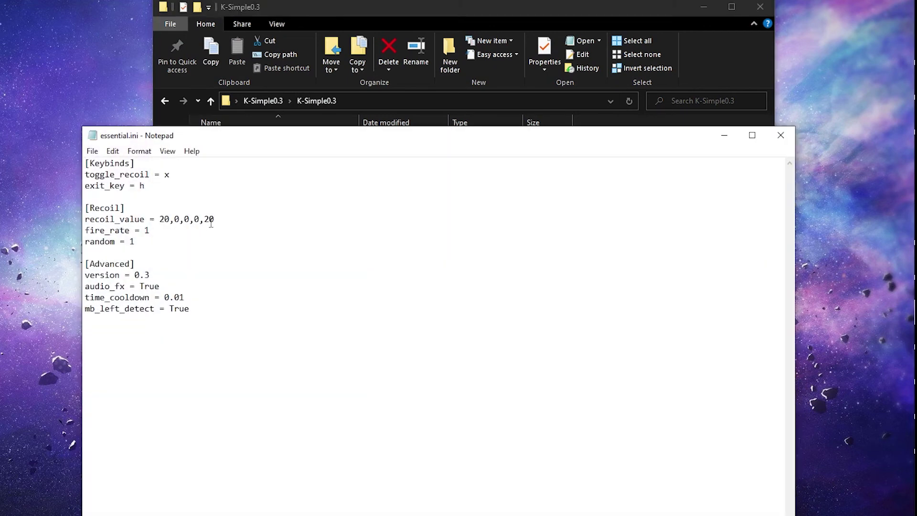
Replace recoil_value 20,0,0,0,20 with 11,8,8,7,8,8,9,6 and save
{"action": "left_click_drag", "start_coordinate": [215, 220], "coordinate": [160, 222]}
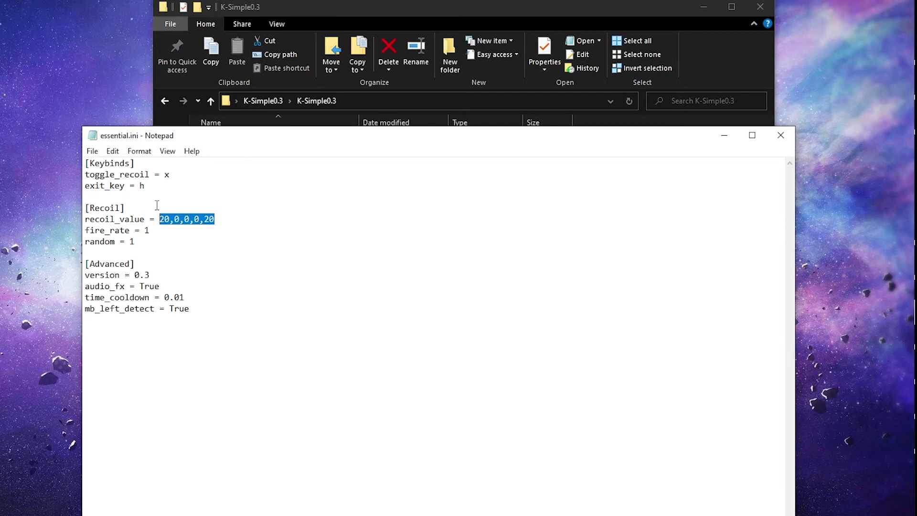
{"action": "type", "text": "9"}
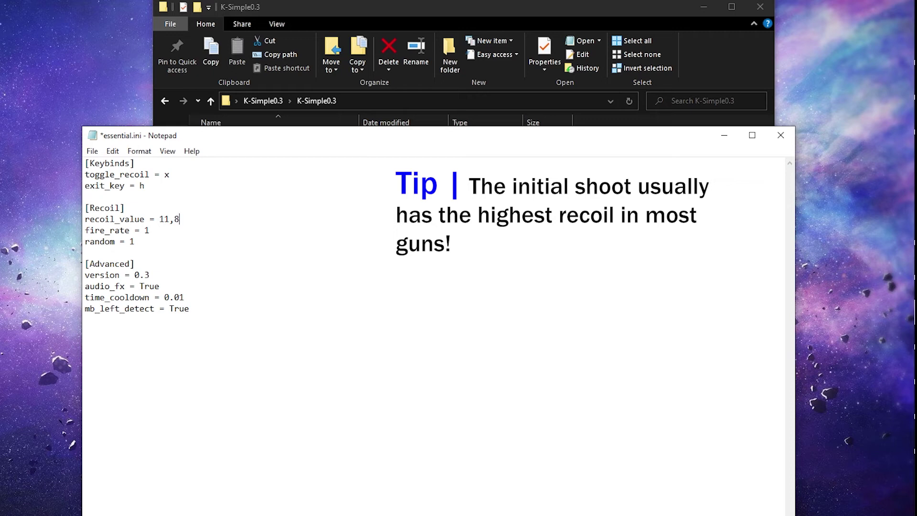
{"action": "type", "text": ",7,8,8,9,6"}
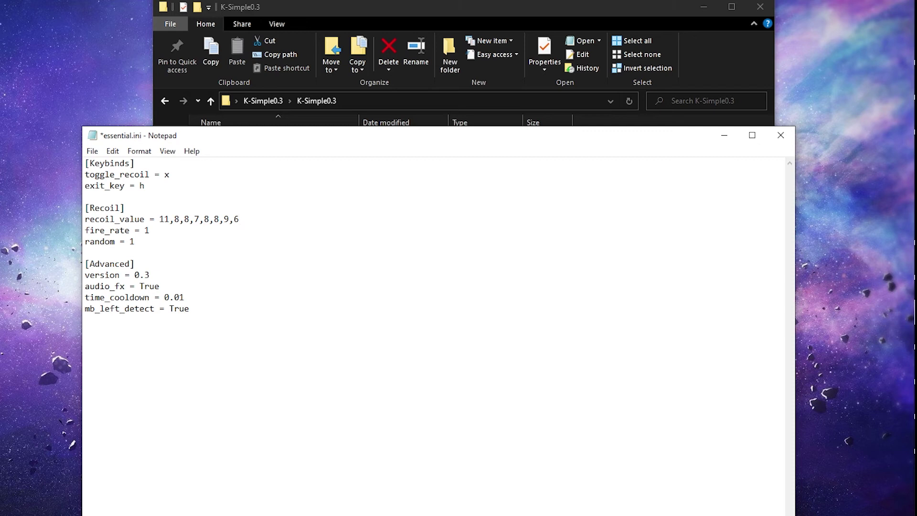
{"action": "key", "text": "ctrl+s"}
Change fire_rate to 15, save and close Notepad, and relaunch K-Simple0.3.exe
{"action": "left_click", "coordinate": [165, 239]}
{"action": "left_click", "coordinate": [168, 230]}
{"action": "key", "text": "BackSpace"}
{"action": "type", "text": "1"}
{"action": "key", "text": "ctrl+s"}
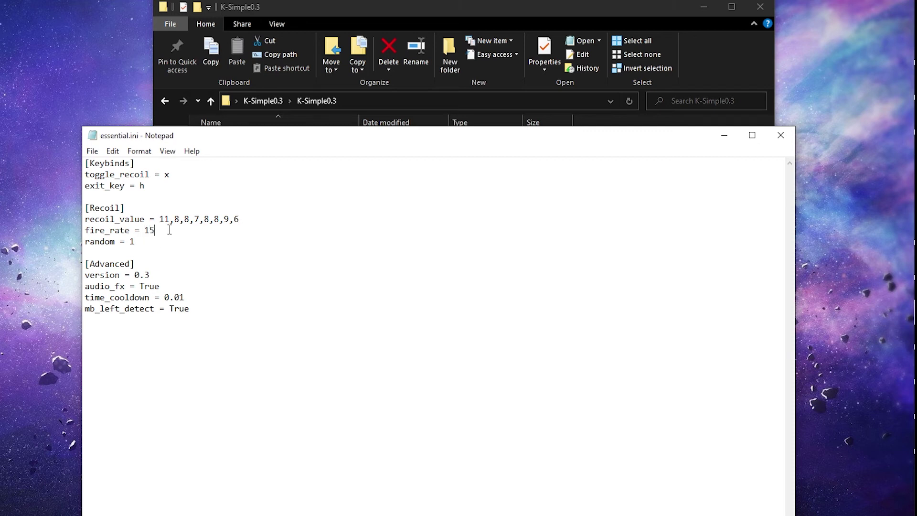
{"action": "left_click", "coordinate": [780, 135]}
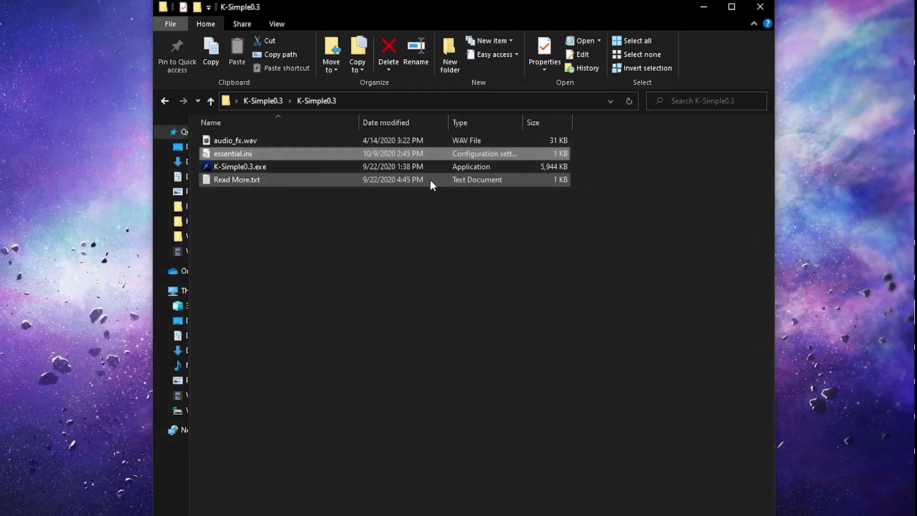
{"action": "double_click", "coordinate": [340, 164]}
Test the 11,8,8,7,8,8,9,6 recoil table at fire rate 15 with two bursts on the desktop
{"action": "left_click", "coordinate": [691, 5]}
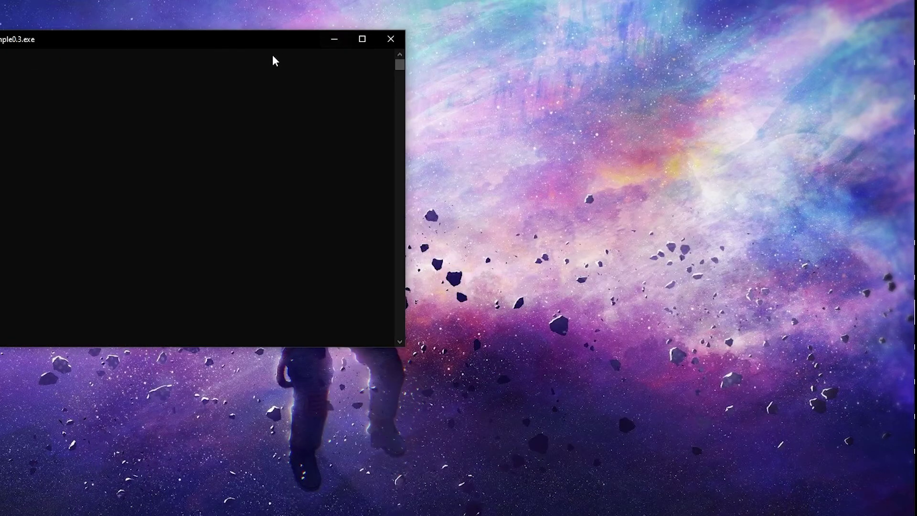
{"action": "left_click", "coordinate": [580, 28]}
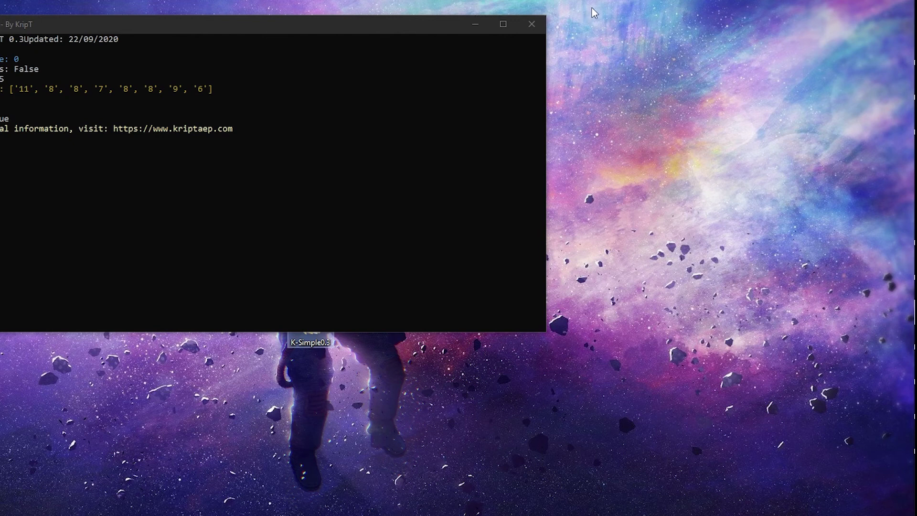
{"action": "left_click_drag", "start_coordinate": [592, 8], "coordinate": [594, 75]}
{"action": "left_click_drag", "start_coordinate": [593, 240], "coordinate": [594, 319]}
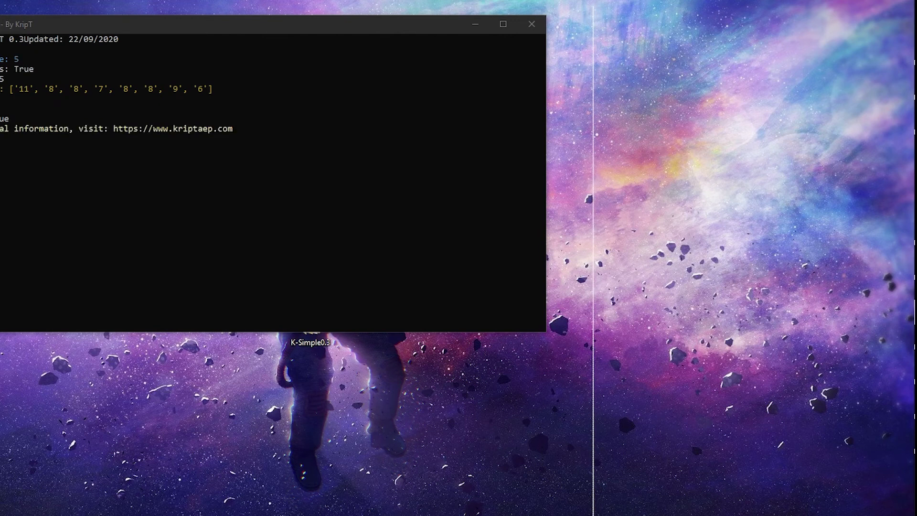
{"action": "left_click_drag", "start_coordinate": [594, 515], "coordinate": [593, 515]}
{"action": "left_click_drag", "start_coordinate": [604, 1], "coordinate": [605, 31]}
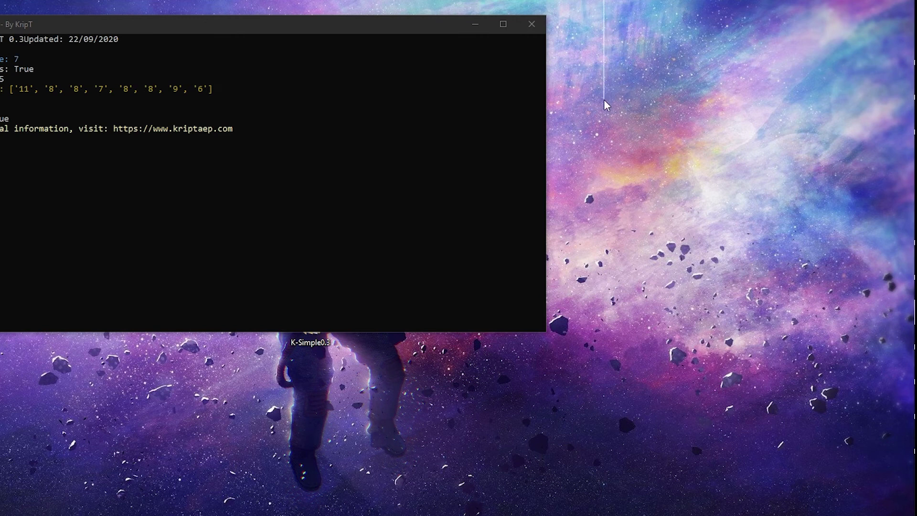
{"action": "left_click_drag", "start_coordinate": [604, 182], "coordinate": [604, 286]}
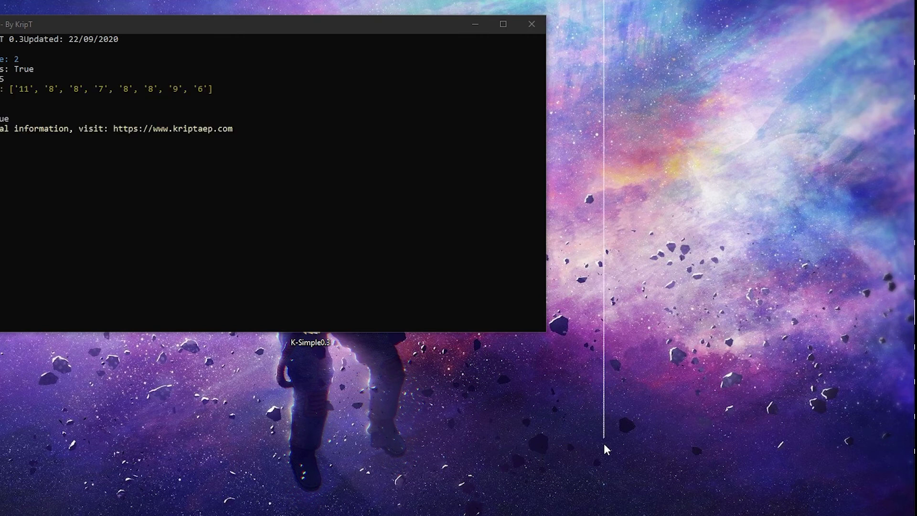
{"action": "left_click_drag", "start_coordinate": [604, 515], "coordinate": [604, 515]}
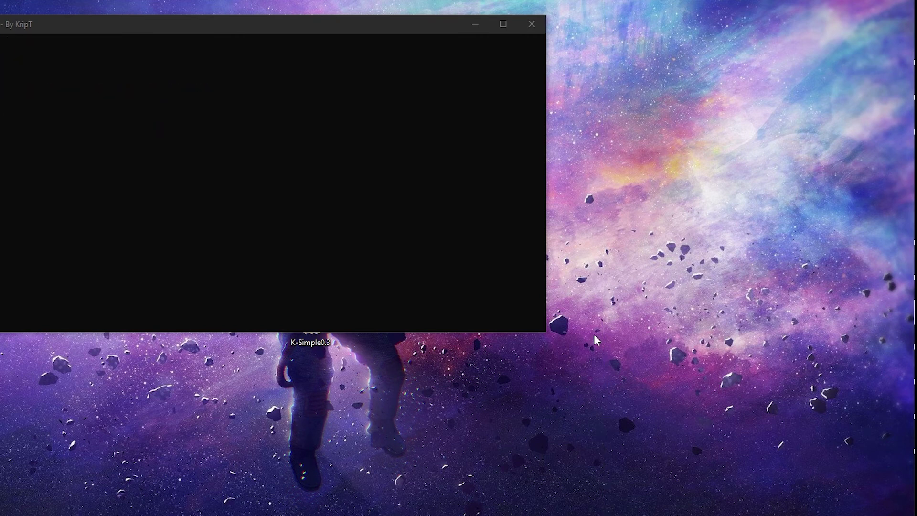
Move the K-Simple console window toward the centre of the screen
{"action": "left_click", "coordinate": [154, 47]}
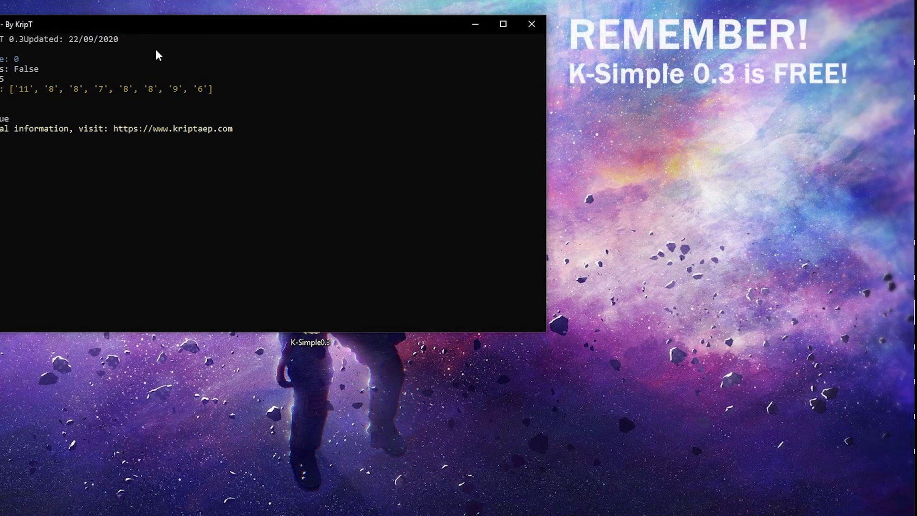
{"action": "left_click_drag", "start_coordinate": [111, 24], "coordinate": [159, 128]}
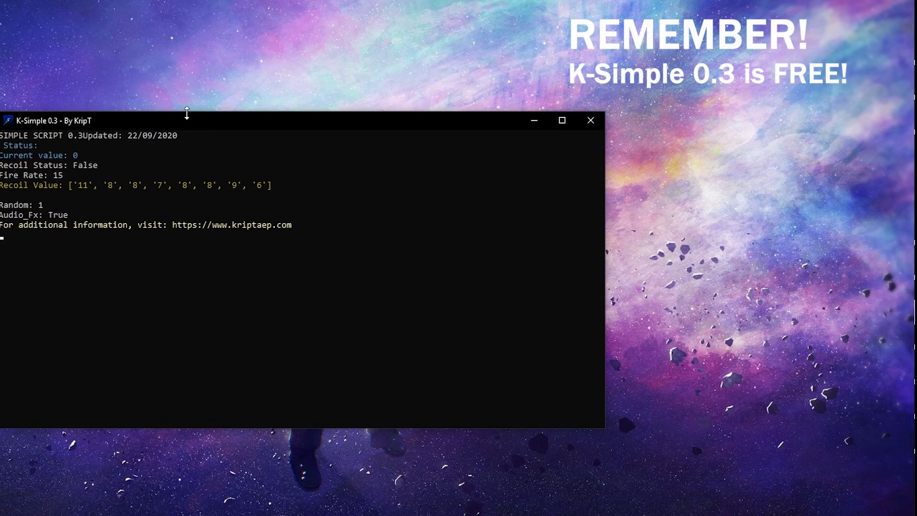
{"action": "left_click_drag", "start_coordinate": [215, 127], "coordinate": [301, 82]}
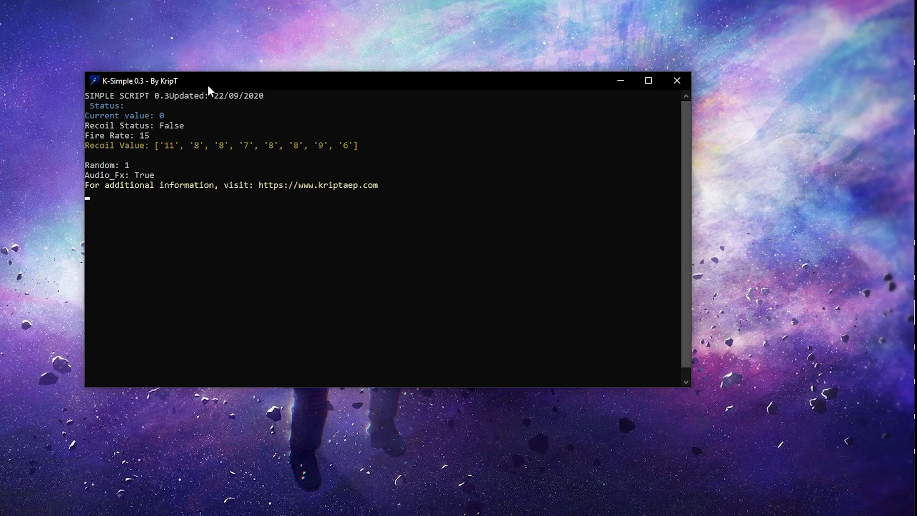
{"action": "left_click_drag", "start_coordinate": [209, 86], "coordinate": [232, 125]}
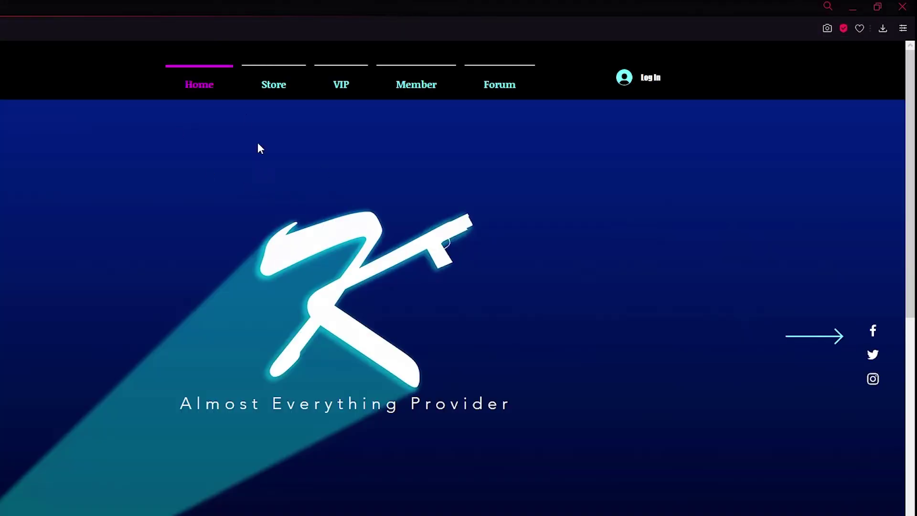
Go to the kriptaep.com Store page and reveal the One-time payment Shop! button
{"action": "left_click", "coordinate": [266, 85]}
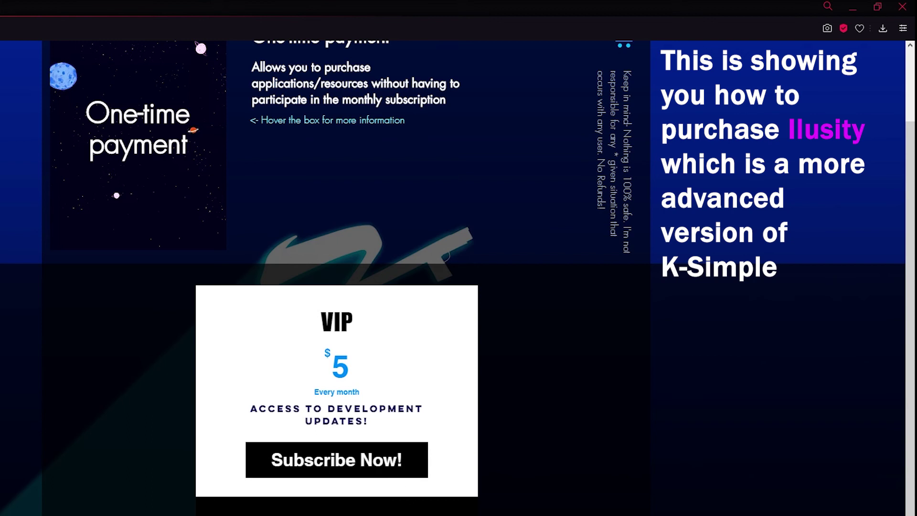
{"action": "scroll", "coordinate": [148, 279], "scroll_direction": "up", "scroll_amount": 2}
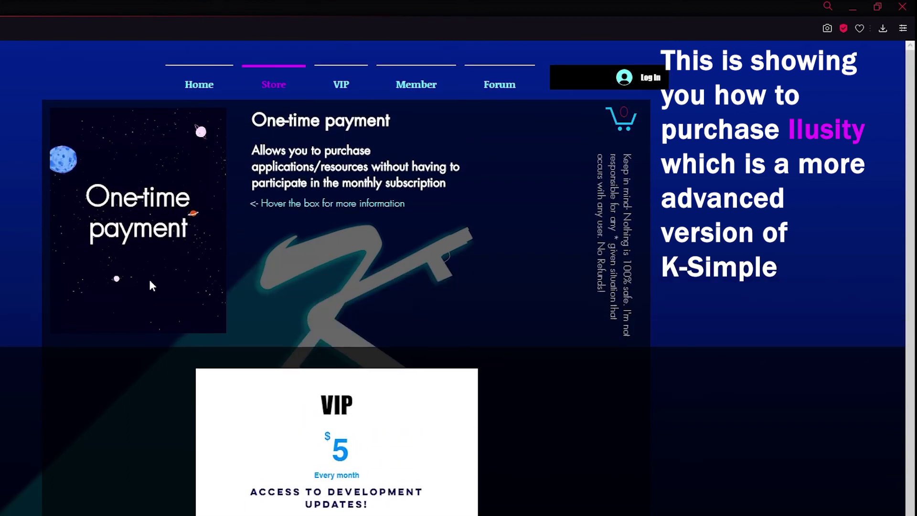
{"action": "mouse_move", "coordinate": [134, 264]}
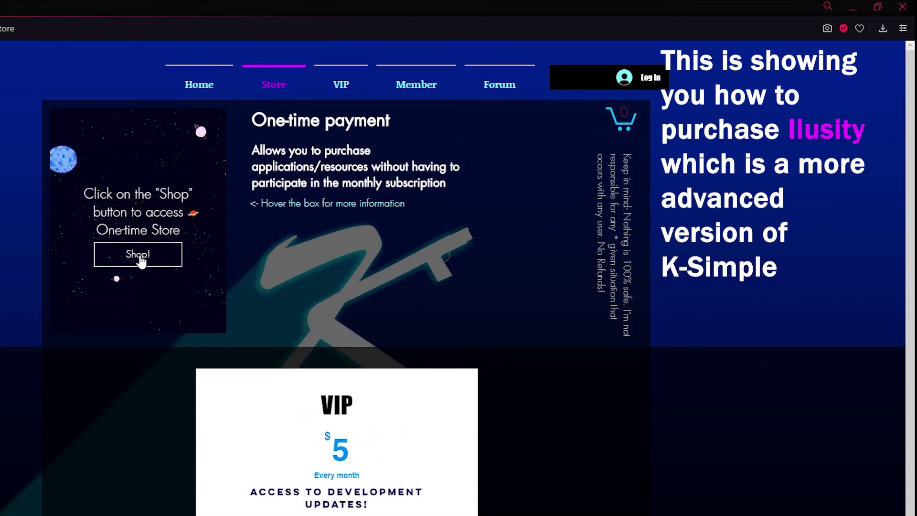
Open the One-Time Shop, return to the Store page, and open the One-Time Shop again
{"action": "left_click", "coordinate": [128, 255]}
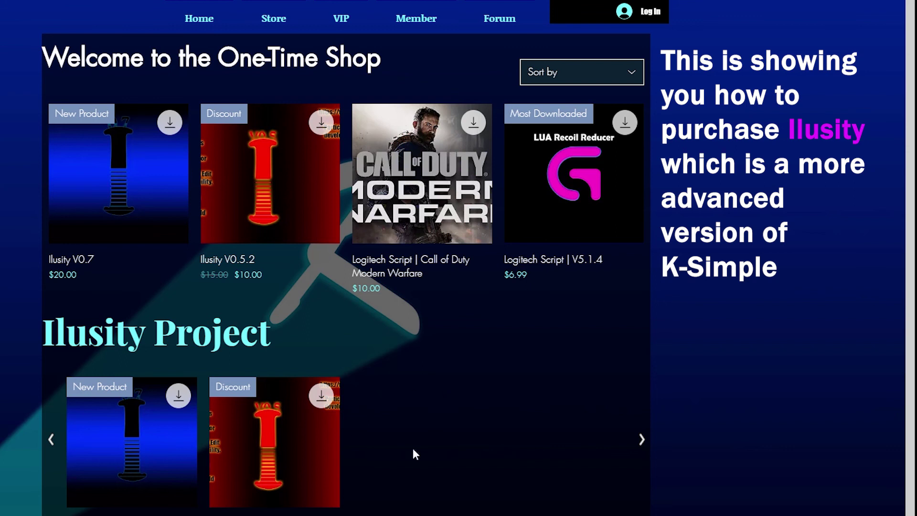
{"action": "left_click", "coordinate": [272, 22]}
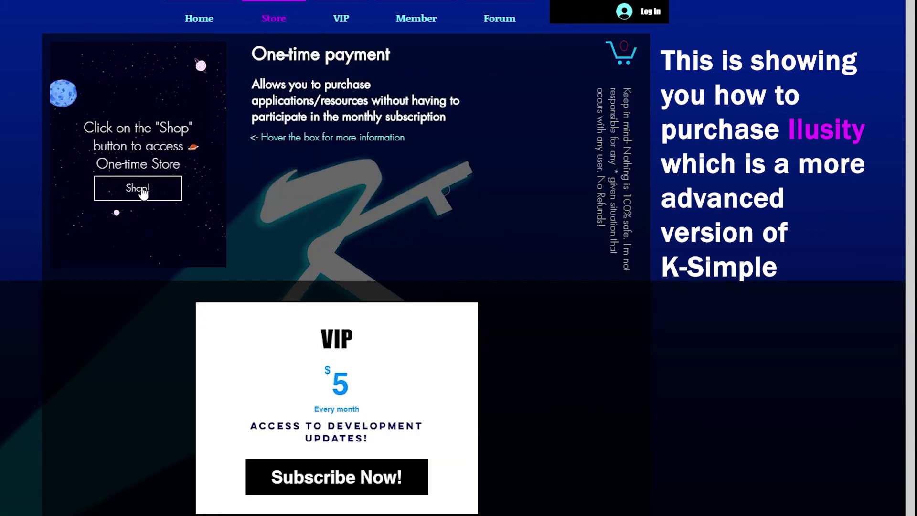
{"action": "left_click", "coordinate": [142, 190]}
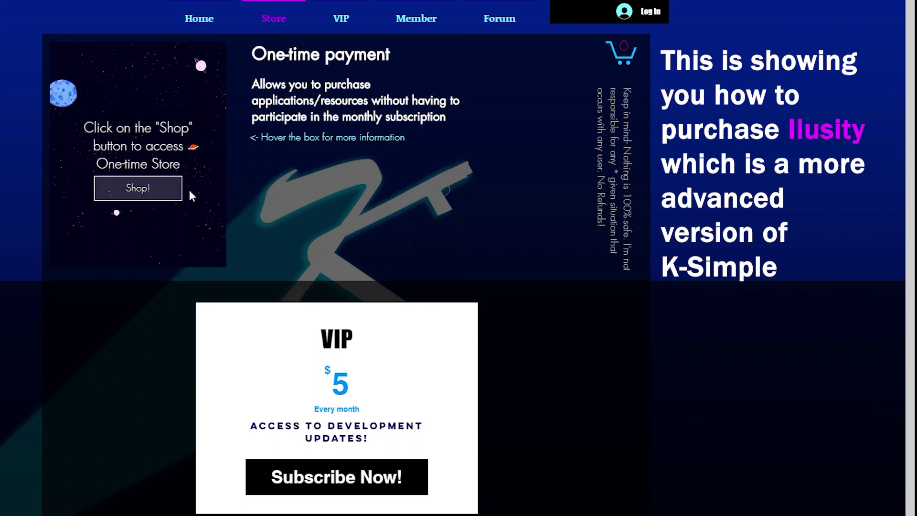